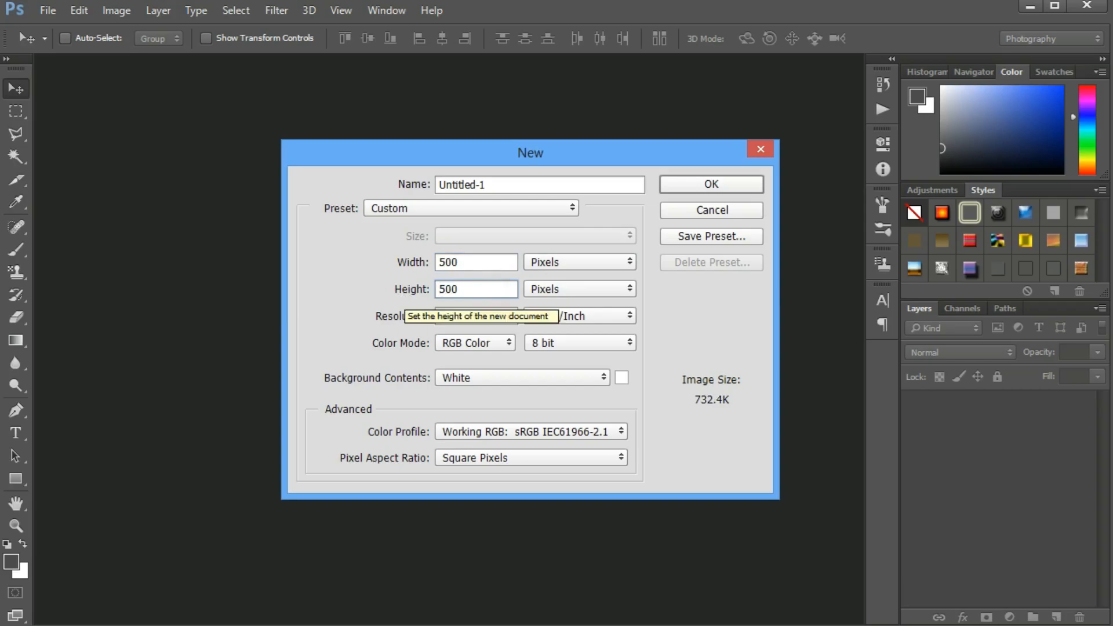
- Create a 500 × 500 px RGB document with white background contents and unlock its Background layer
{"action": "left_click", "coordinate": [732, 189]}
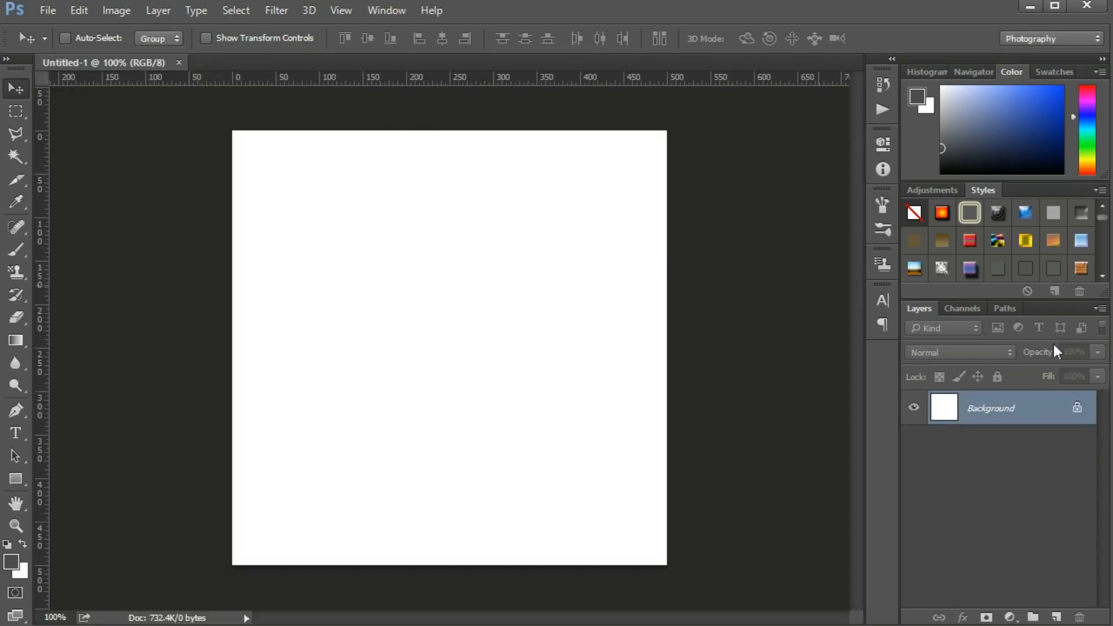
{"action": "left_click", "coordinate": [1076, 409]}
- Place vertical and horizontal guides at 50, 100, 150 and 200 px across the canvas
{"action": "left_click_drag", "start_coordinate": [59, 204], "coordinate": [275, 209]}
{"action": "left_click_drag", "start_coordinate": [386, 77], "coordinate": [337, 174]}
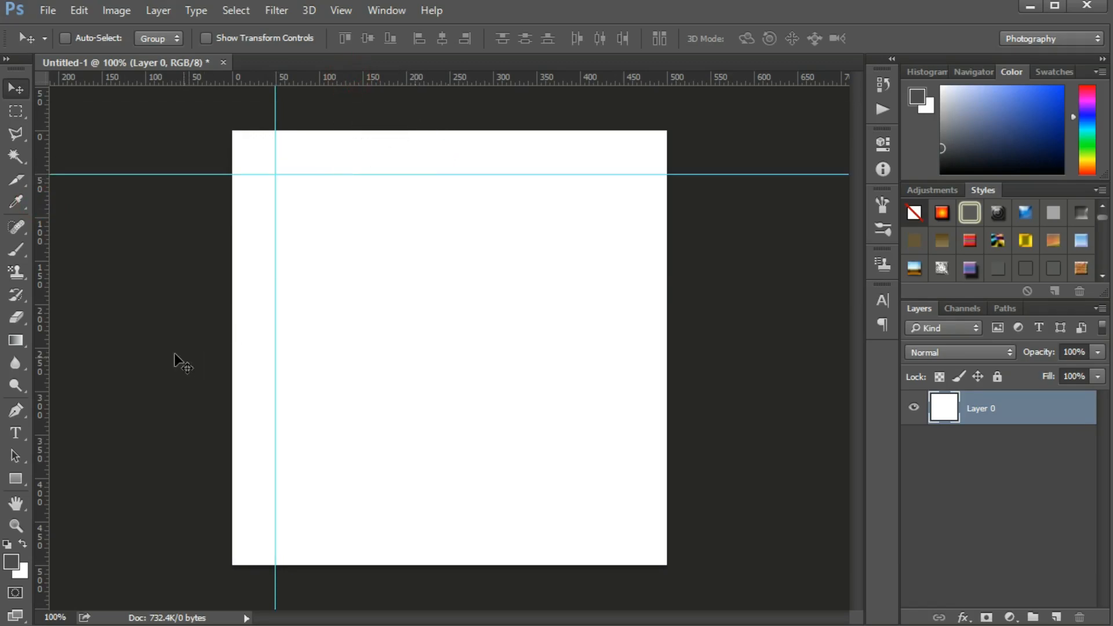
{"action": "left_click_drag", "start_coordinate": [47, 273], "coordinate": [318, 269]}
{"action": "left_click_drag", "start_coordinate": [359, 81], "coordinate": [337, 219]}
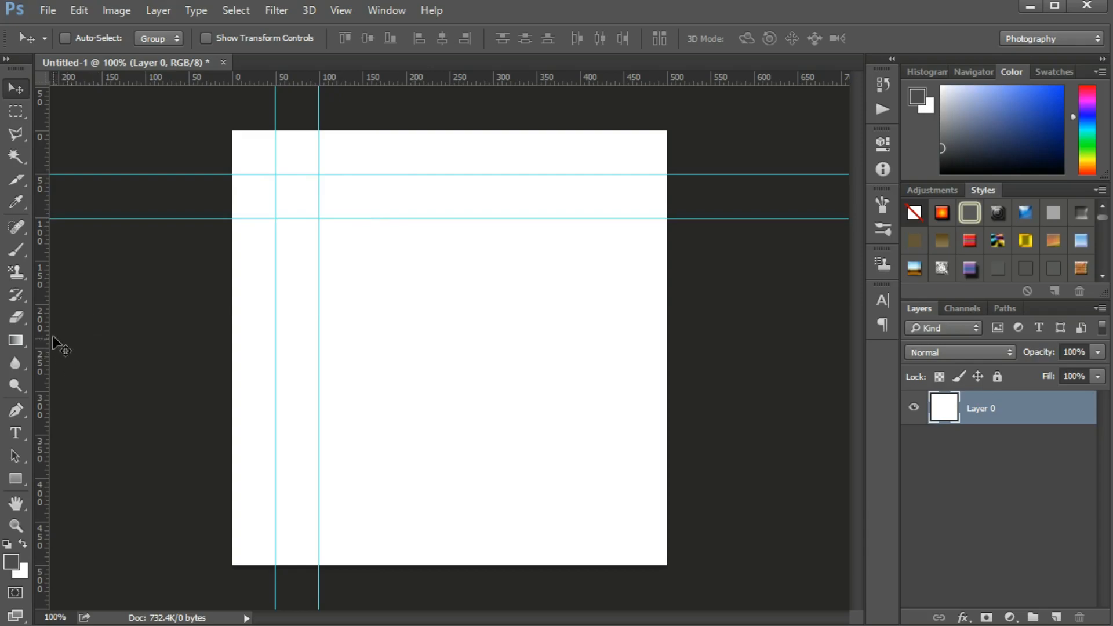
{"action": "left_click_drag", "start_coordinate": [45, 310], "coordinate": [363, 298]}
{"action": "left_click_drag", "start_coordinate": [432, 83], "coordinate": [375, 261]}
{"action": "left_click_drag", "start_coordinate": [40, 307], "coordinate": [408, 311]}
{"action": "left_click_drag", "start_coordinate": [388, 81], "coordinate": [338, 303]}
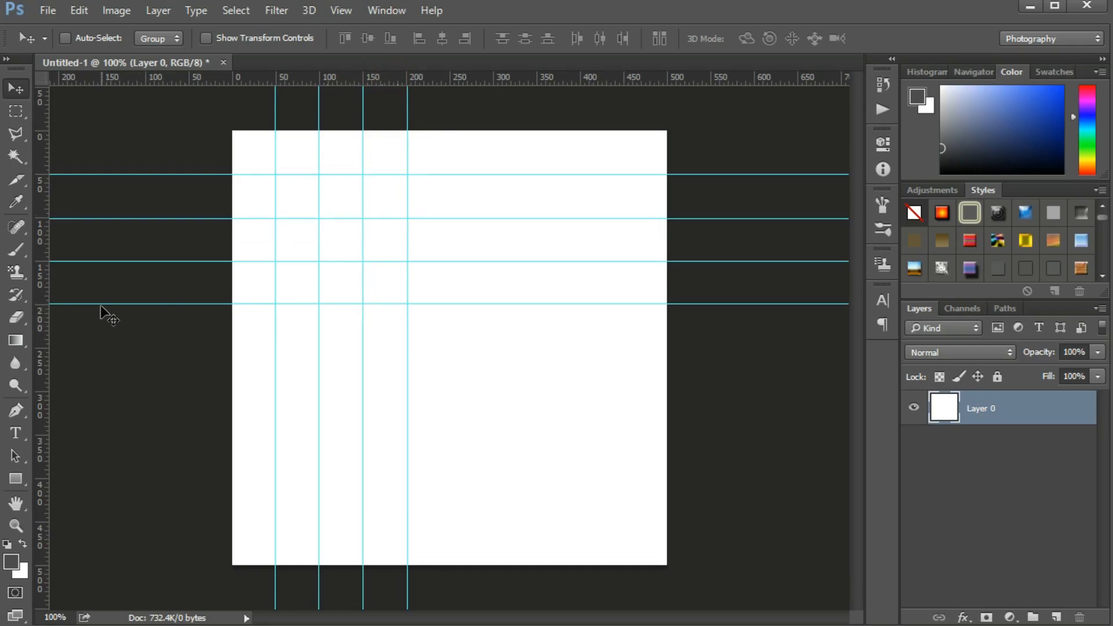
{"action": "left_click_drag", "start_coordinate": [102, 304], "coordinate": [102, 306]}
{"action": "left_click", "coordinate": [71, 218]}
- On a new layer, make a 100 × 100 px elliptical selection centred on the canvas, touching the 200 px guides
{"action": "left_click", "coordinate": [1057, 617]}
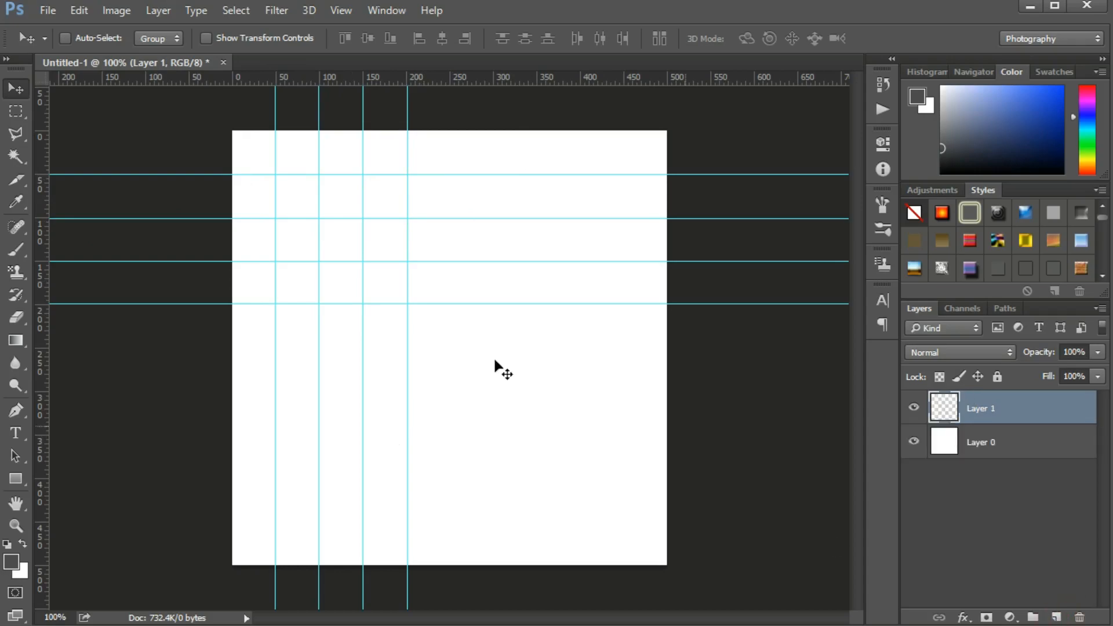
{"action": "left_click", "coordinate": [13, 113]}
{"action": "left_click", "coordinate": [93, 131]}
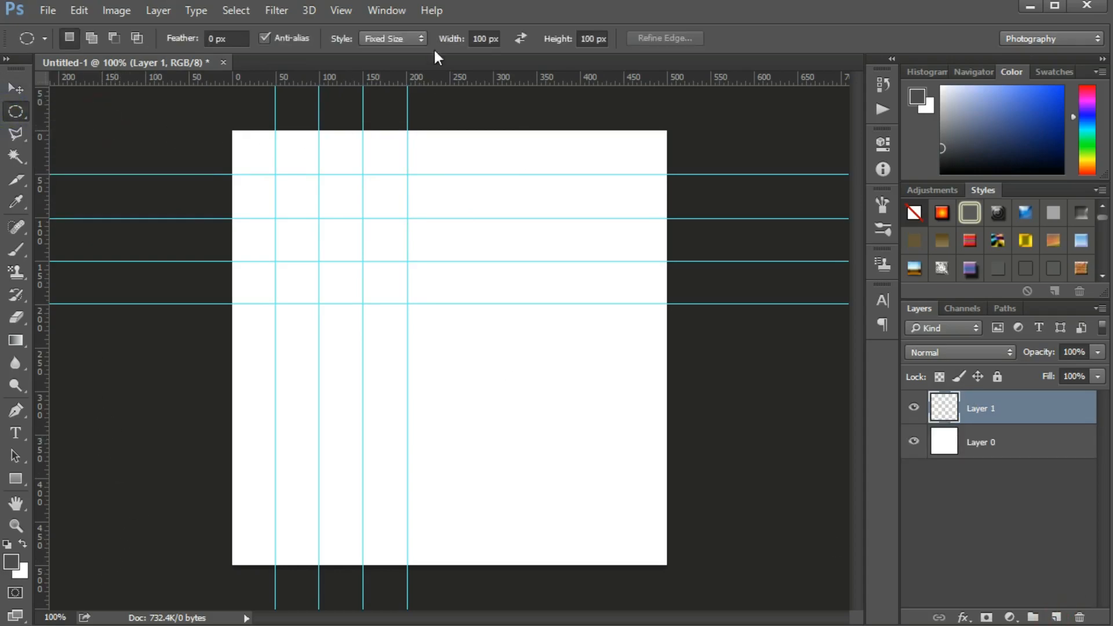
{"action": "double_click", "coordinate": [490, 38]}
{"action": "type", "text": "1"}
{"action": "left_click", "coordinate": [428, 316]}
{"action": "left_click_drag", "start_coordinate": [476, 374], "coordinate": [451, 350]}
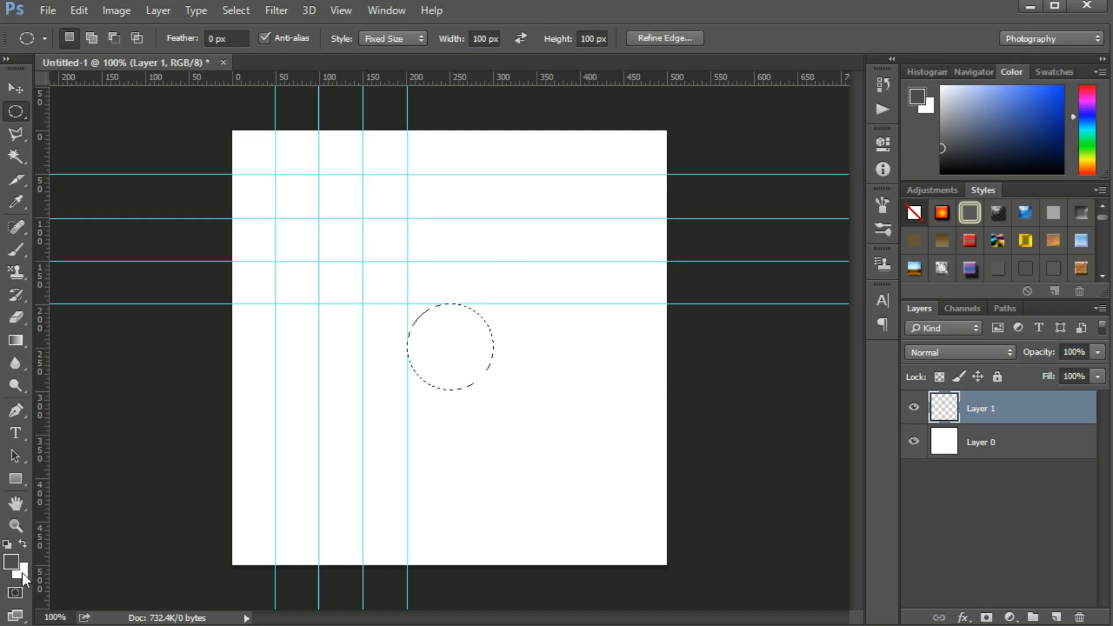
- Fill the circular selection with white and deselect it
{"action": "right_click", "coordinate": [431, 329]}
{"action": "left_click", "coordinate": [458, 221]}
{"action": "left_click", "coordinate": [737, 202]}
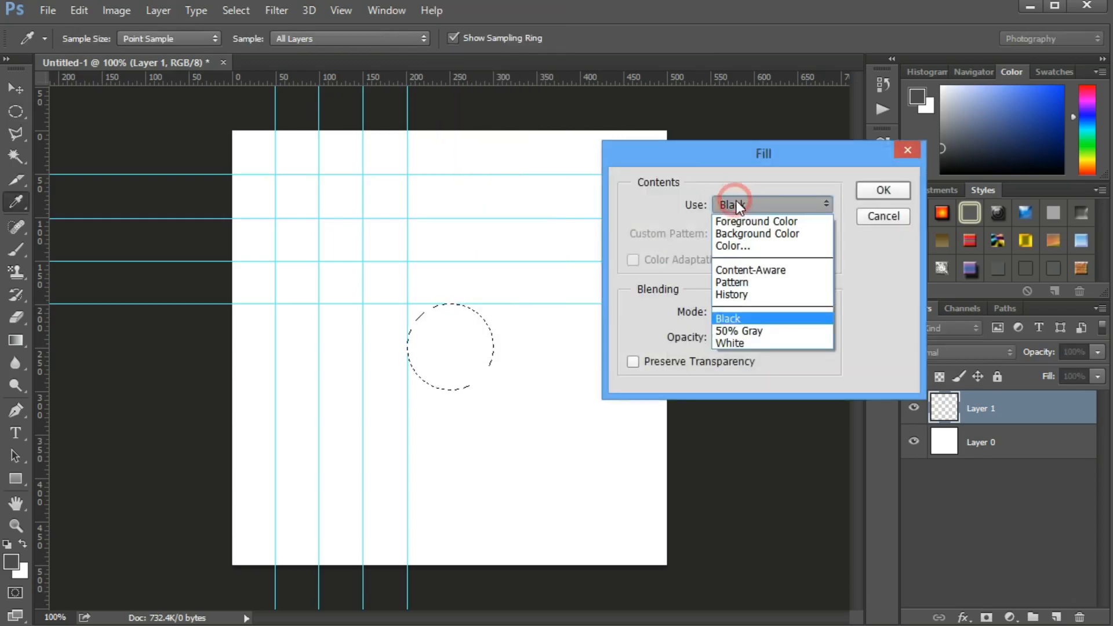
{"action": "left_click", "coordinate": [740, 343]}
{"action": "left_click", "coordinate": [878, 193]}
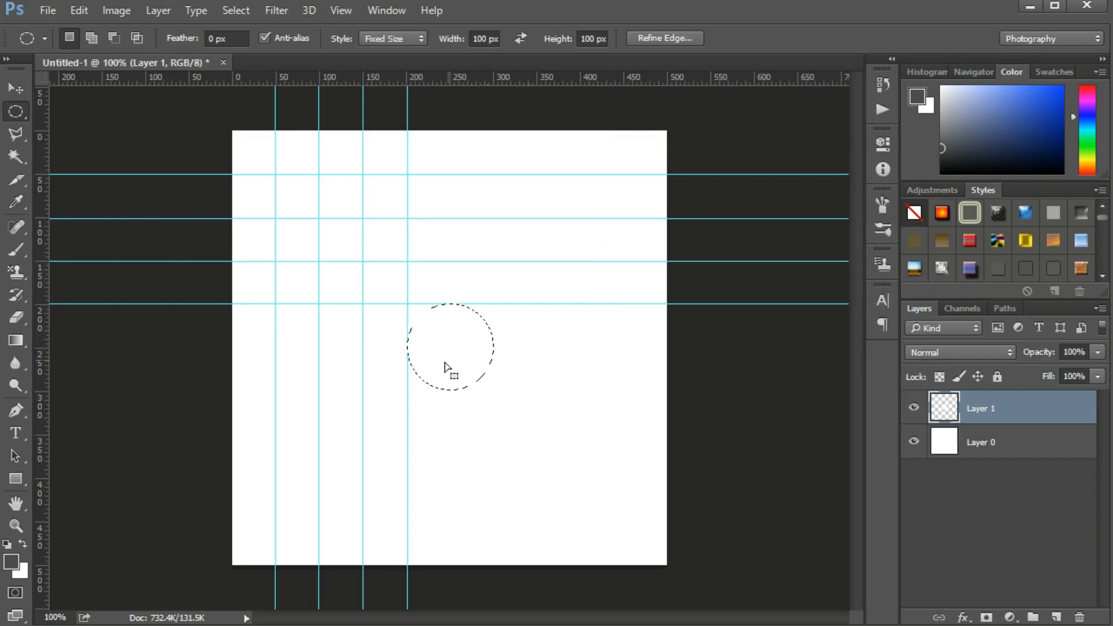
{"action": "right_click", "coordinate": [451, 331]}
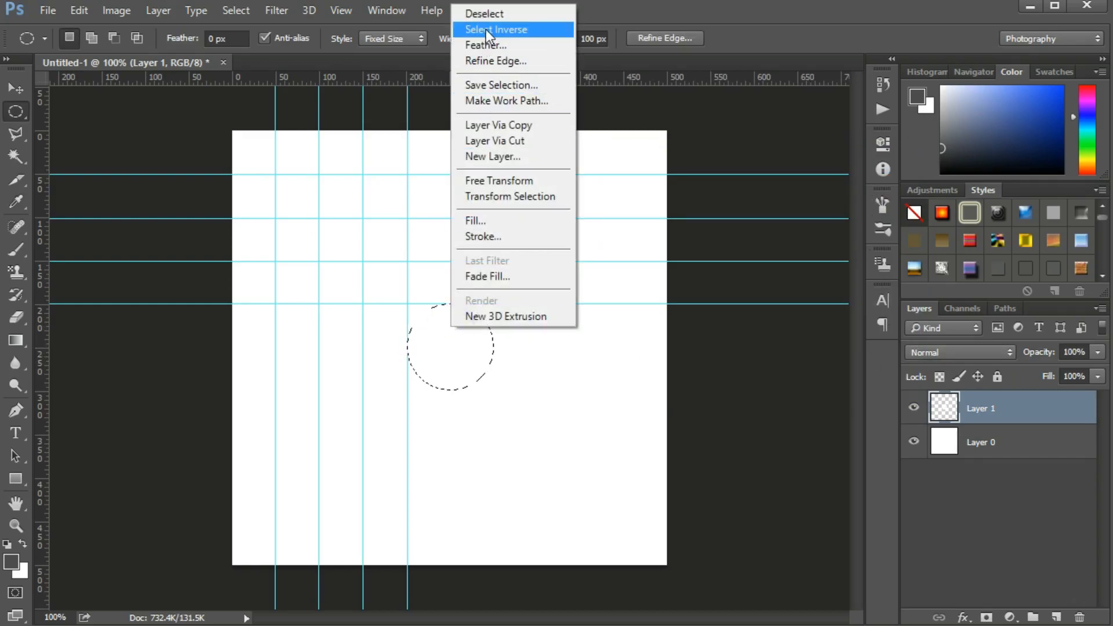
{"action": "left_click", "coordinate": [485, 14]}
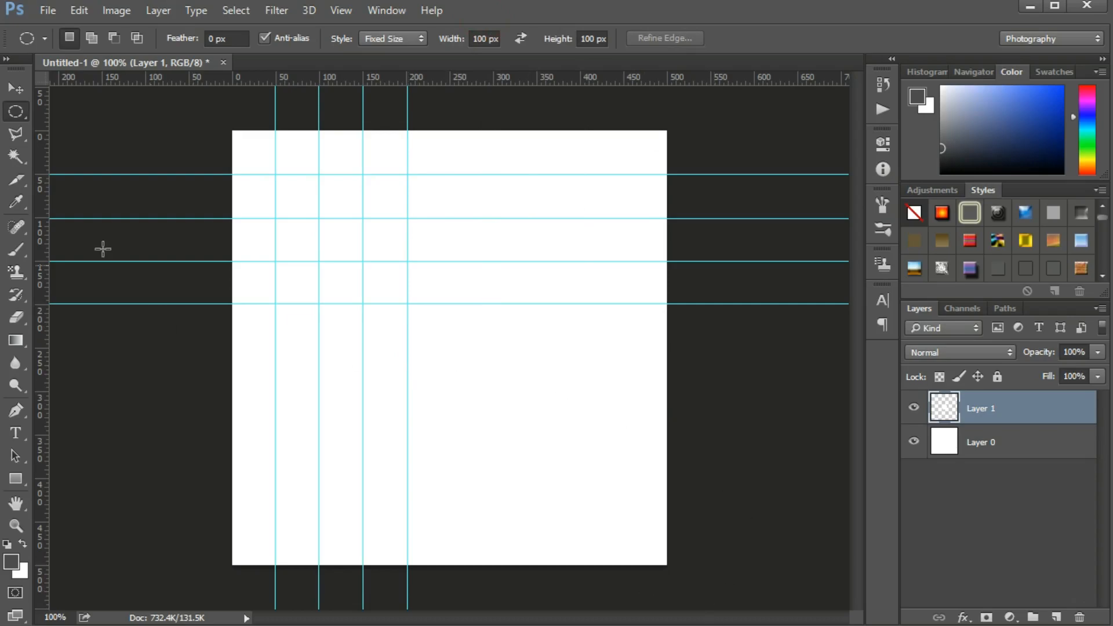
- On a new layer directly above Layer 0, make a 200 × 200 px rectangular selection with its upper-left corner at the 150 px guides
{"action": "right_click", "coordinate": [18, 110]}
{"action": "left_click", "coordinate": [107, 109]}
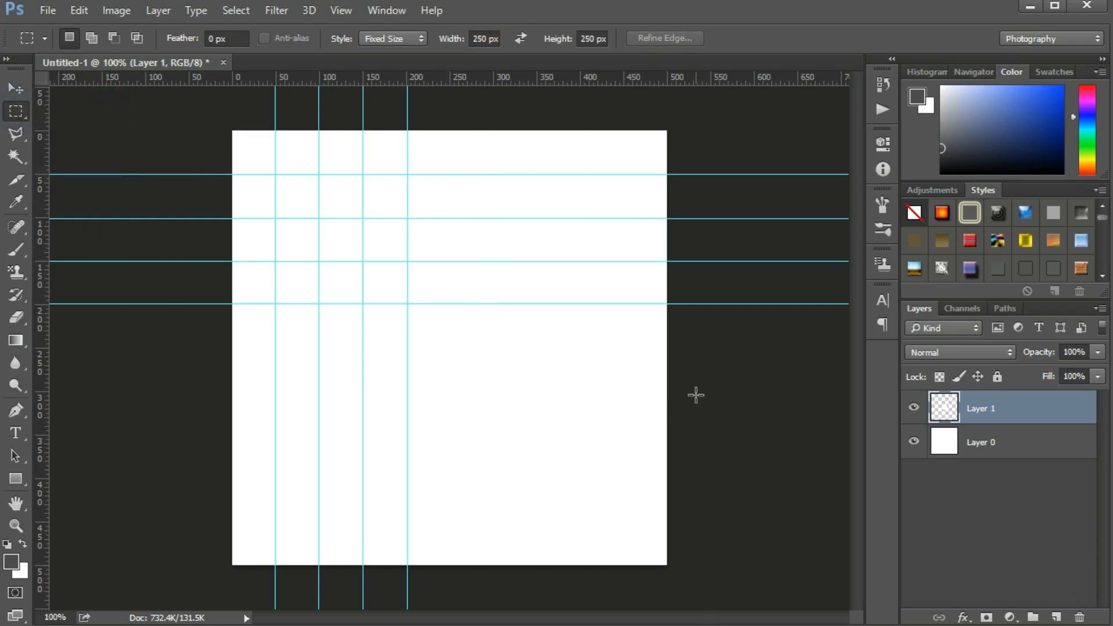
{"action": "left_click", "coordinate": [489, 37]}
{"action": "type", "text": "200"}
{"action": "key", "text": "Tab"}
{"action": "type", "text": "200"}
{"action": "key", "text": "Return"}
{"action": "left_click", "coordinate": [979, 442]}
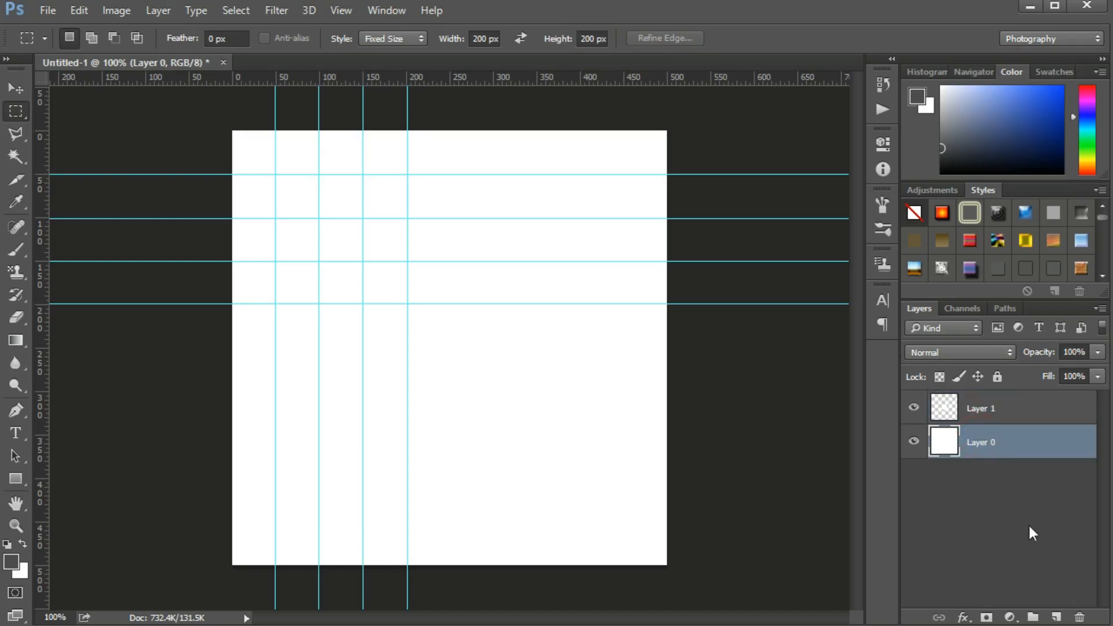
{"action": "left_click", "coordinate": [1056, 618]}
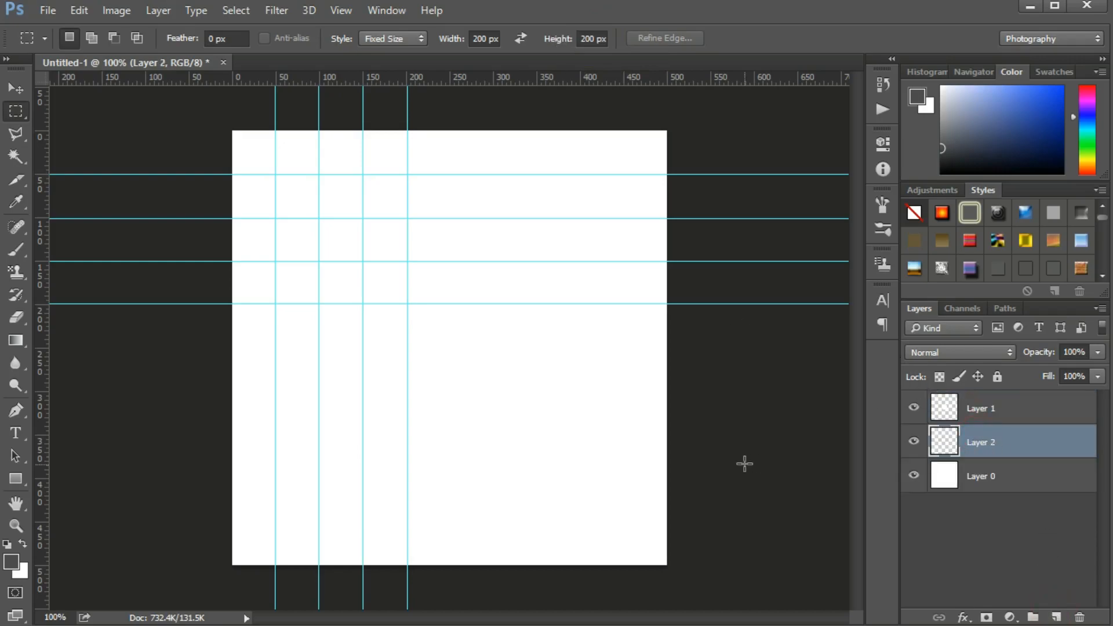
{"action": "left_click", "coordinate": [430, 326]}
{"action": "left_click_drag", "start_coordinate": [494, 399], "coordinate": [437, 344]}
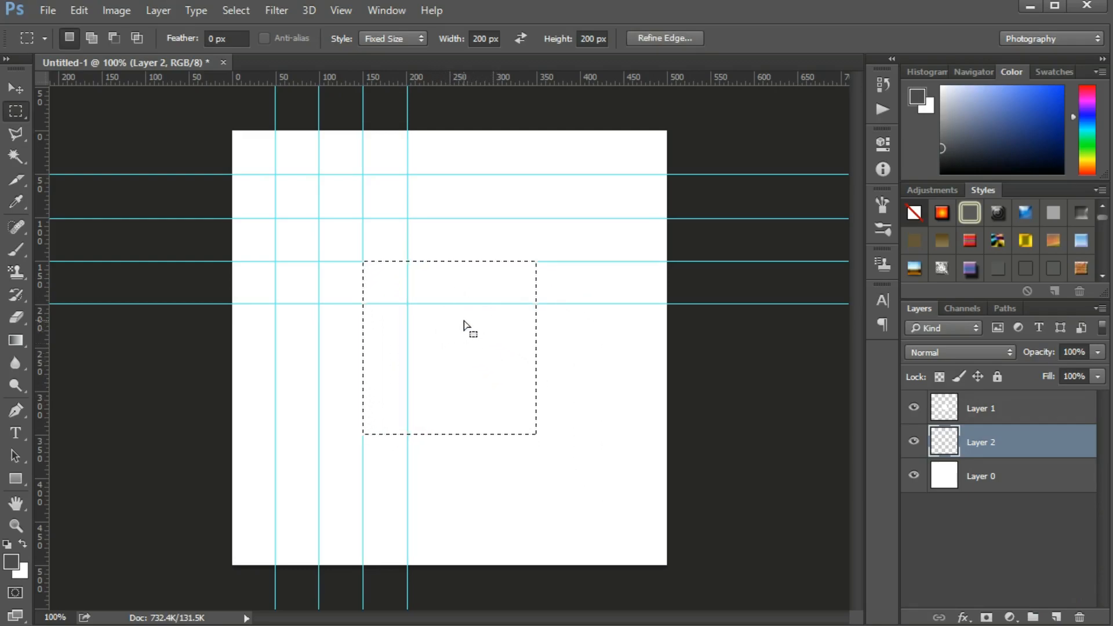
- Fill the 200 px square selection with 50% Gray and deselect it
{"action": "right_click", "coordinate": [463, 290]}
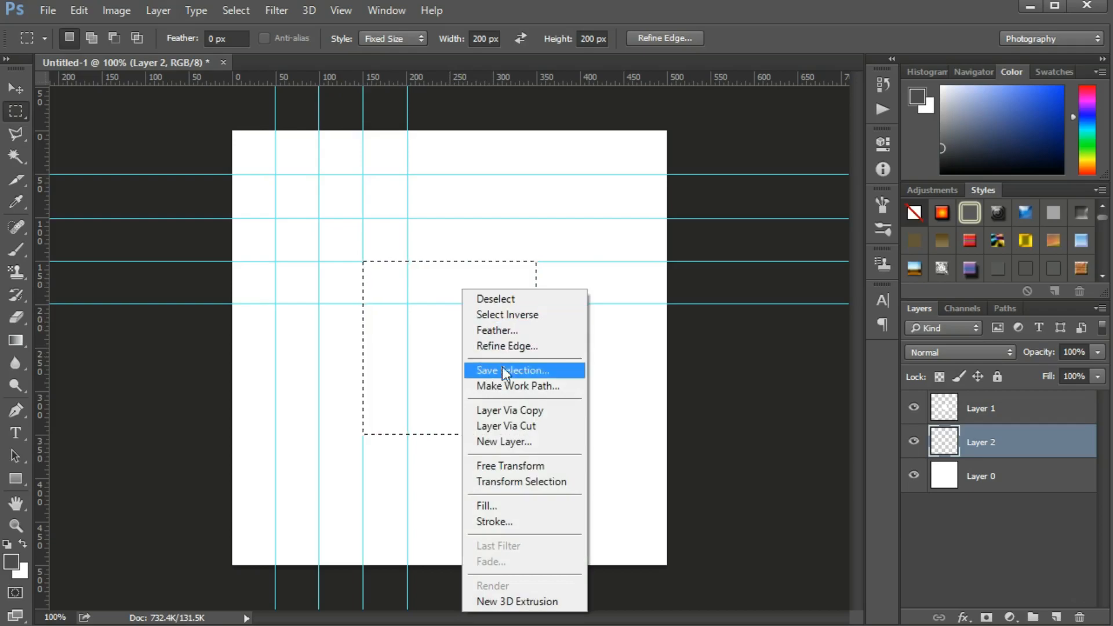
{"action": "left_click", "coordinate": [487, 507]}
{"action": "left_click", "coordinate": [750, 206]}
{"action": "left_click", "coordinate": [740, 334]}
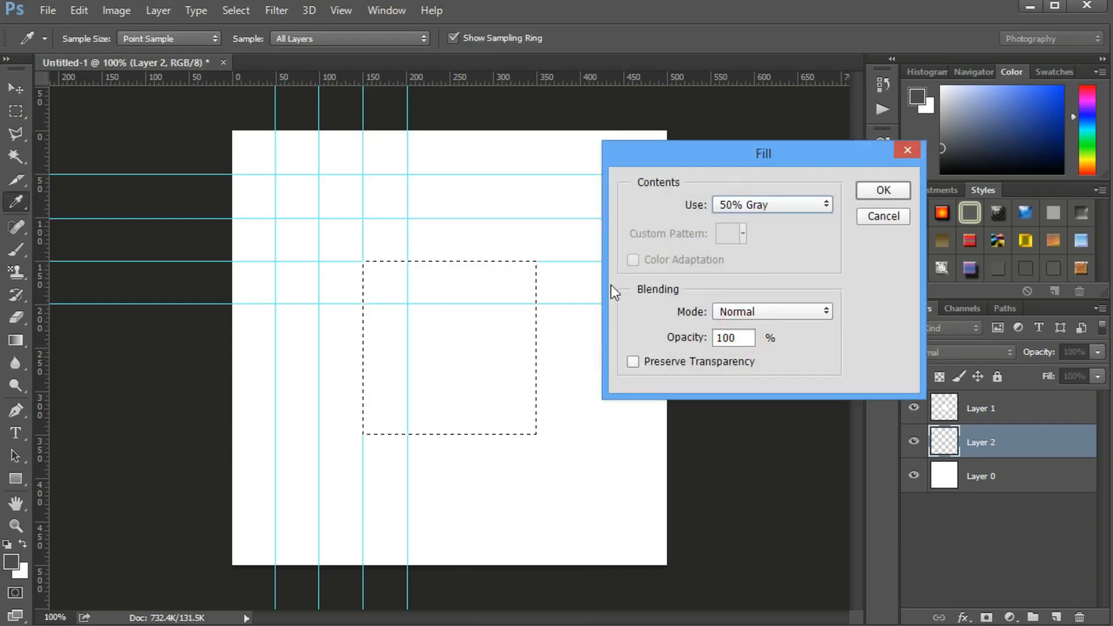
{"action": "left_click", "coordinate": [872, 191]}
{"action": "key", "text": "m"}
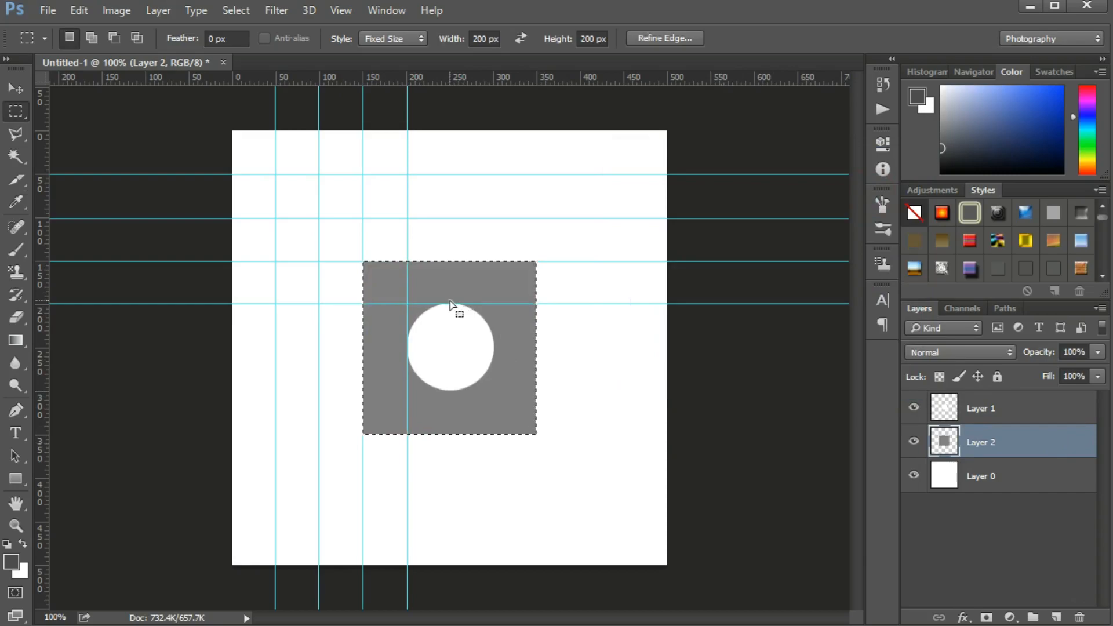
{"action": "key", "text": "ctrl+d"}
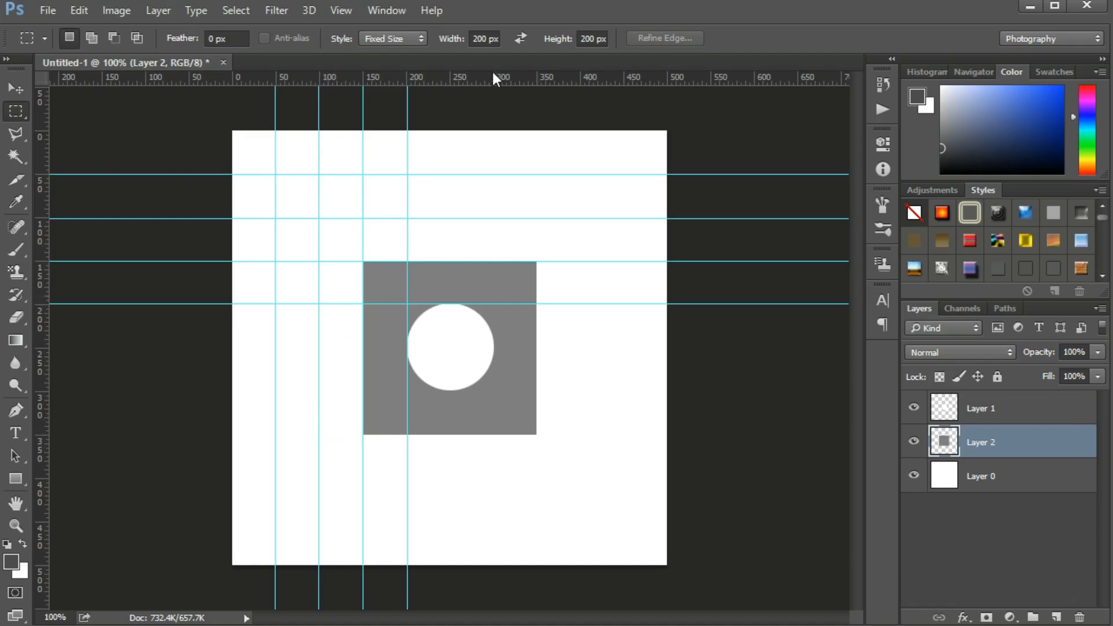
- On a new layer placed below Layer 2, make a 300 × 300 px rectangular selection with its upper-left corner at the 100 px guides
{"action": "double_click", "coordinate": [489, 39]}
{"action": "type", "text": "300"}
{"action": "double_click", "coordinate": [587, 38]}
{"action": "type", "text": "300"}
{"action": "key", "text": "Return"}
{"action": "left_click", "coordinate": [1056, 617]}
{"action": "left_click_drag", "start_coordinate": [977, 444], "coordinate": [979, 489]}
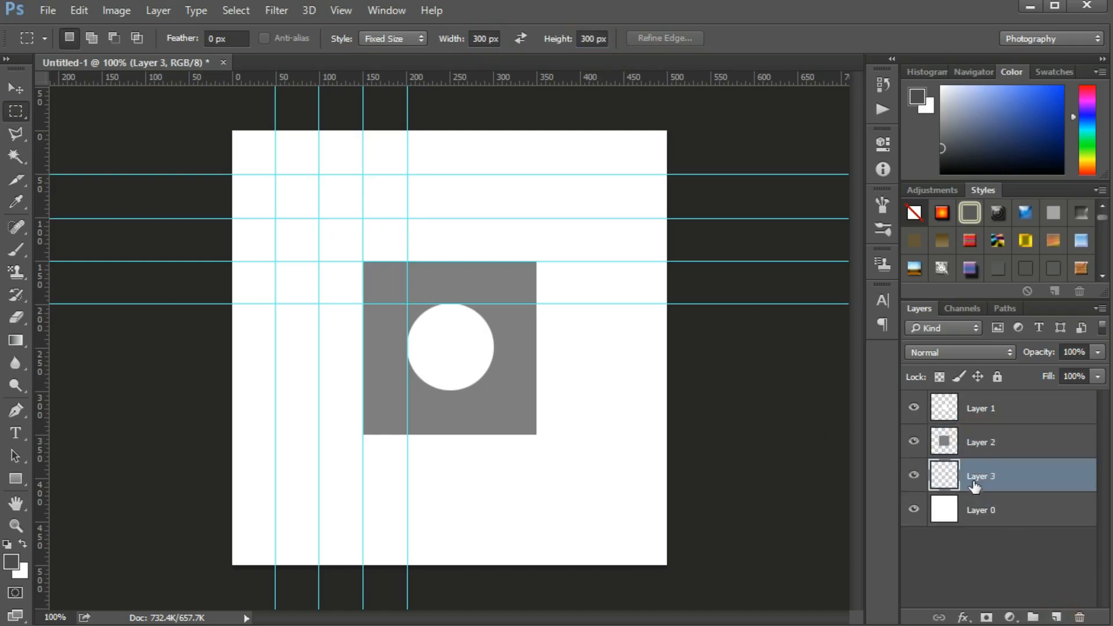
{"action": "left_click", "coordinate": [333, 233]}
{"action": "left_click_drag", "start_coordinate": [363, 277], "coordinate": [353, 266]}
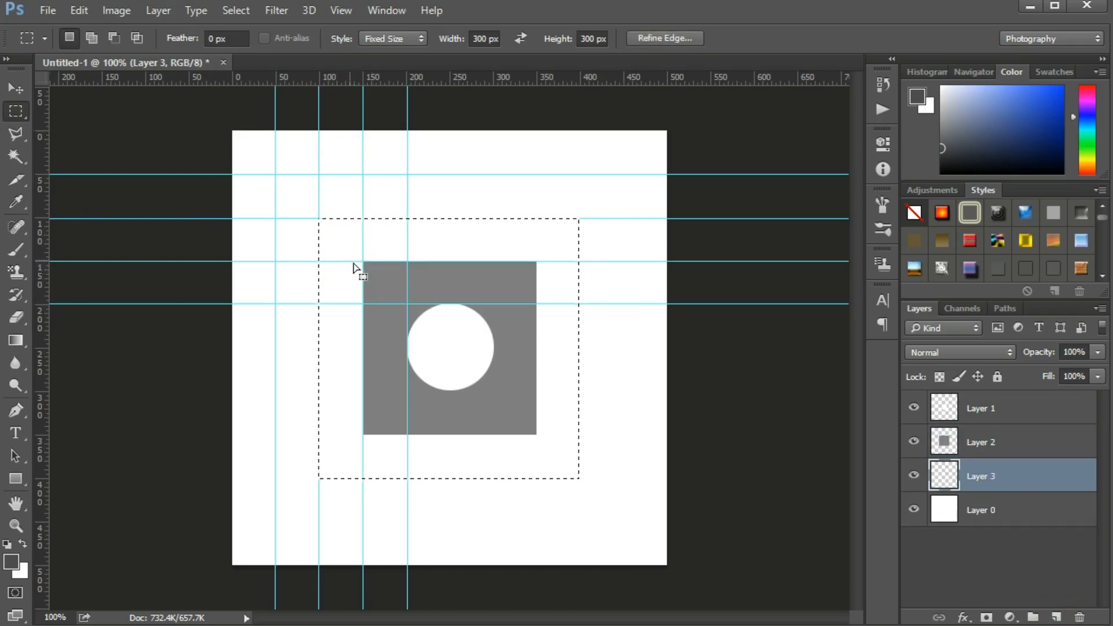
- Fill the 300 px square selection with white and deselect it
{"action": "right_click", "coordinate": [507, 228]}
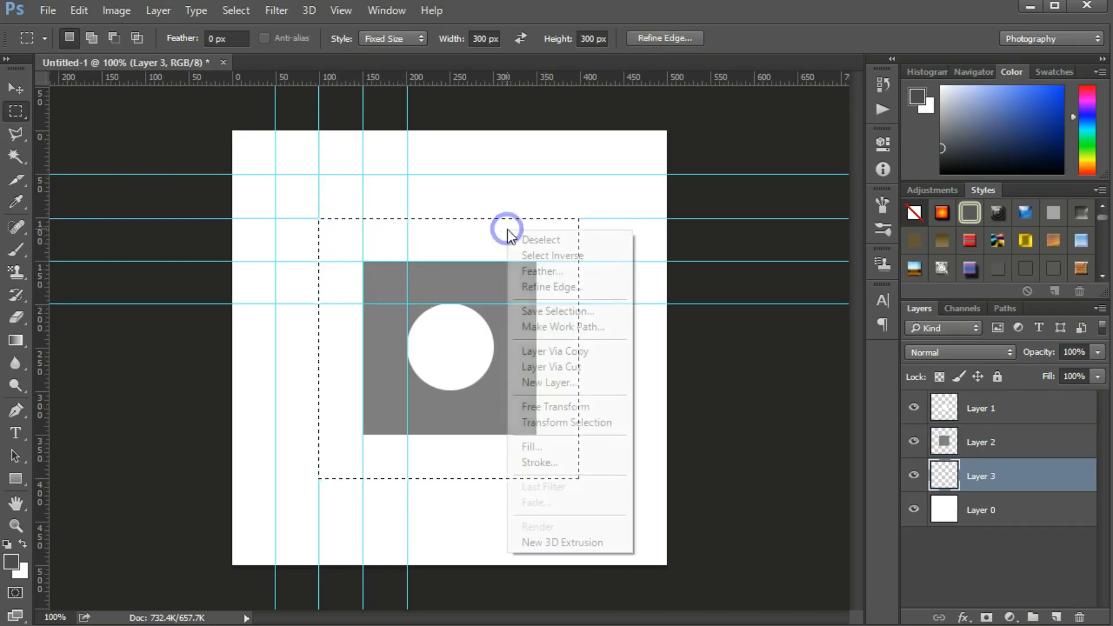
{"action": "left_click", "coordinate": [535, 446]}
{"action": "left_click", "coordinate": [733, 200]}
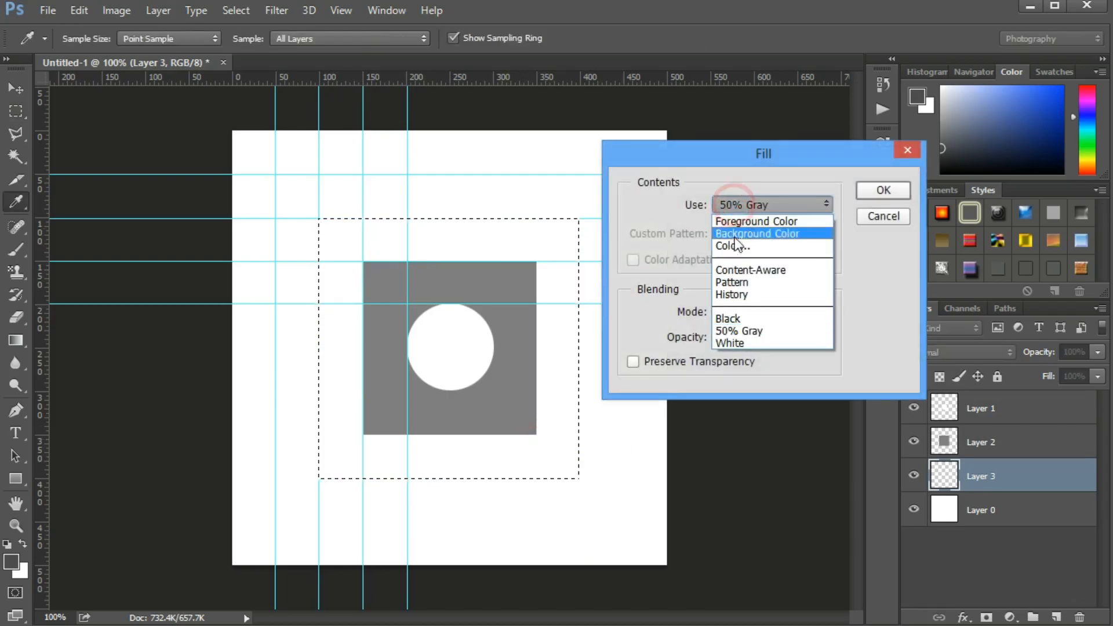
{"action": "left_click", "coordinate": [738, 342]}
{"action": "left_click", "coordinate": [883, 190]}
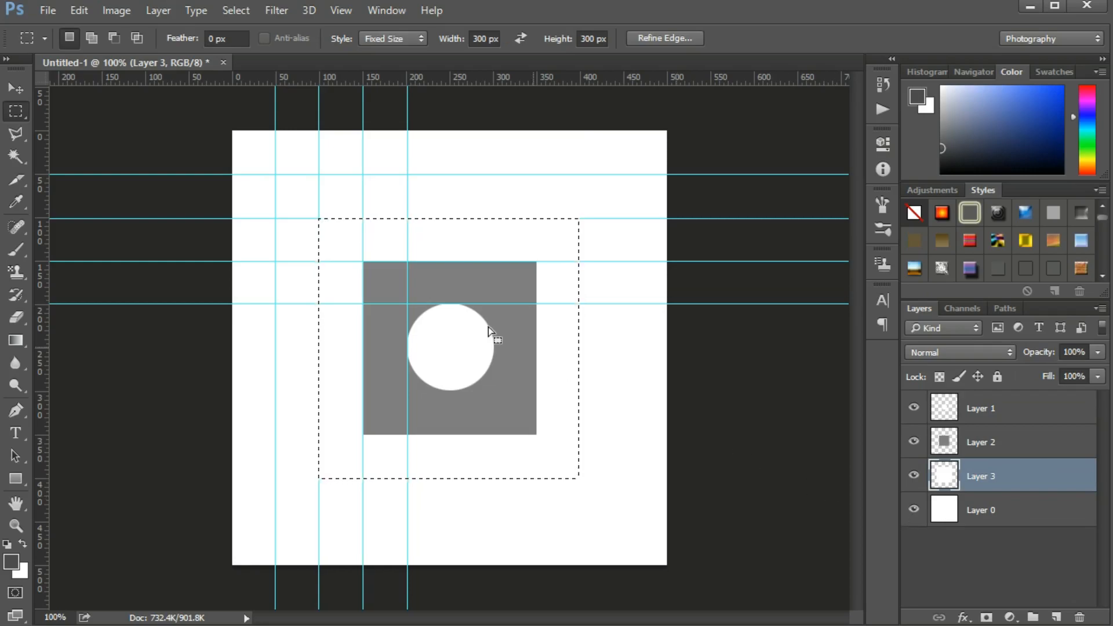
{"action": "right_click", "coordinate": [437, 244]}
{"action": "left_click", "coordinate": [461, 255]}
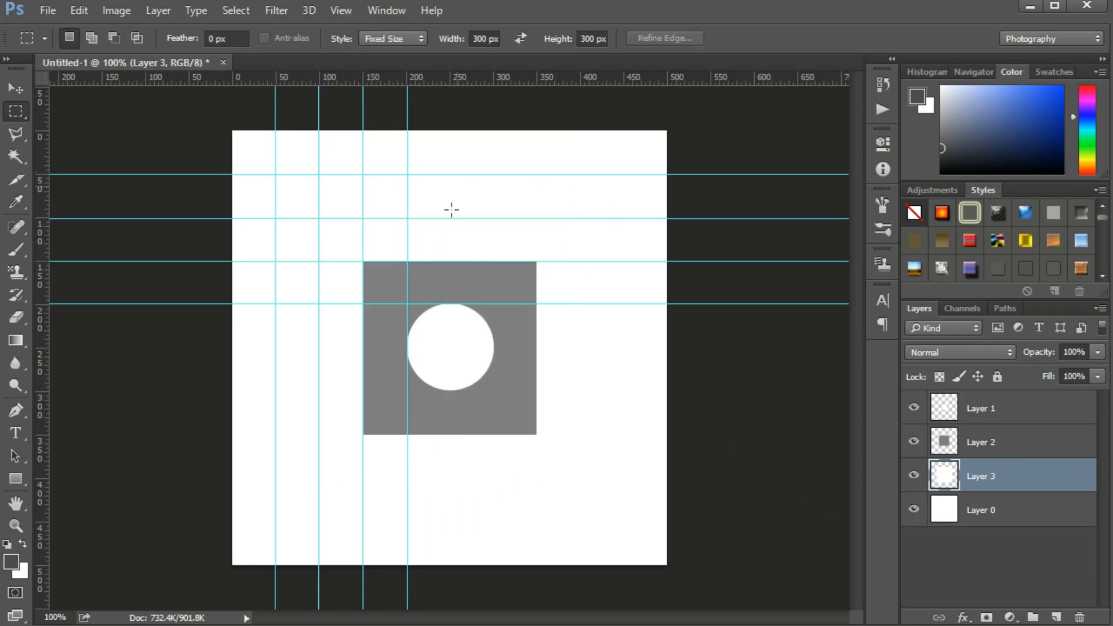
- Hide Layer 0 and, on a new layer directly above it, make a 400 × 400 px rectangular selection starting at the 50 px guides
{"action": "left_click", "coordinate": [914, 510]}
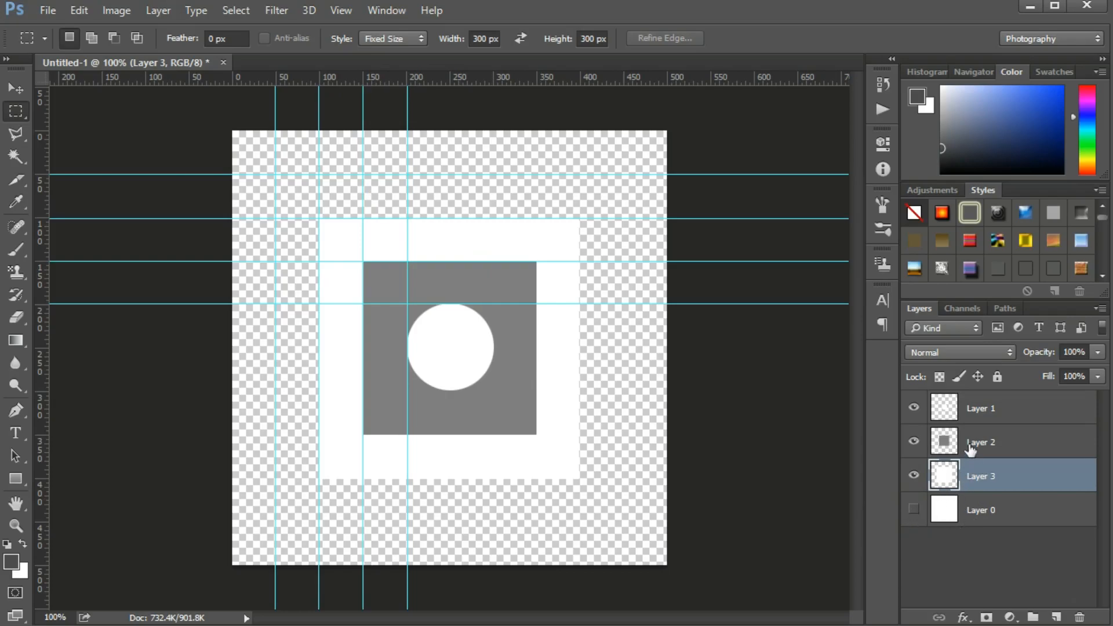
{"action": "left_click", "coordinate": [981, 510]}
{"action": "left_click", "coordinate": [1056, 617]}
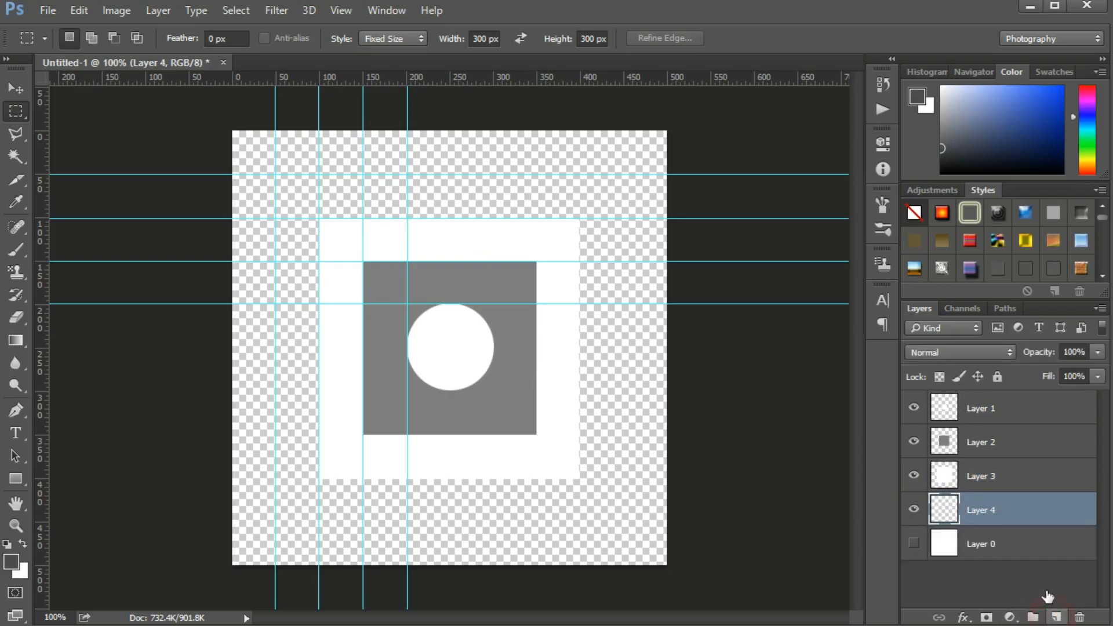
{"action": "double_click", "coordinate": [481, 38]}
{"action": "type", "text": "400"}
{"action": "double_click", "coordinate": [597, 39]}
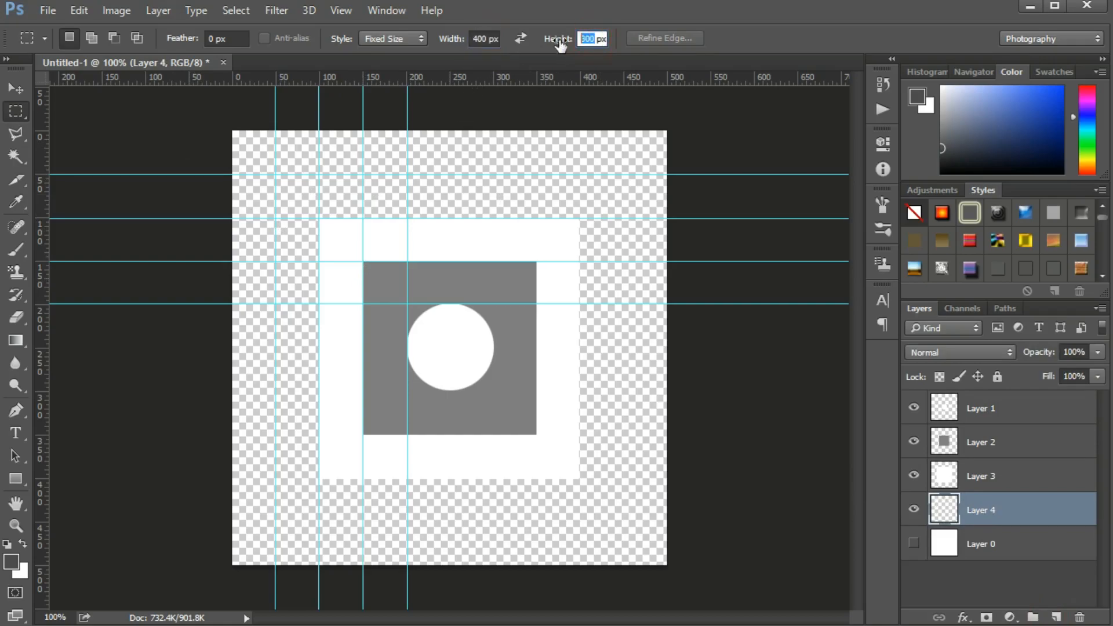
{"action": "key", "text": "Return"}
{"action": "left_click", "coordinate": [281, 182]}
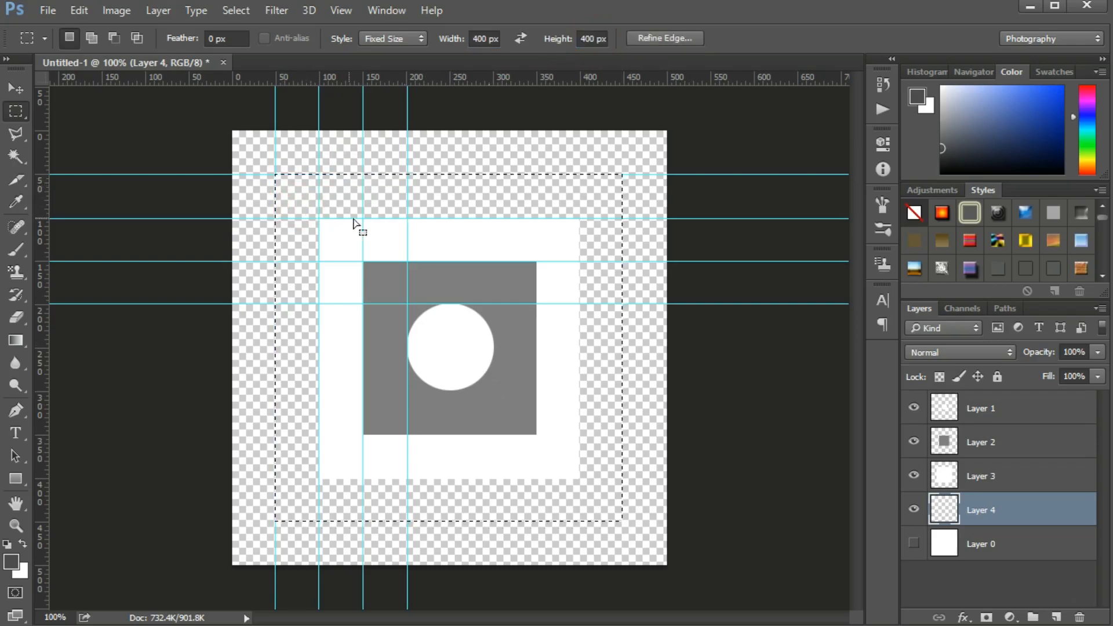
- Fill the 400 px square selection with 50% Gray, deselect it and show Layer 0 again
{"action": "right_click", "coordinate": [329, 194]}
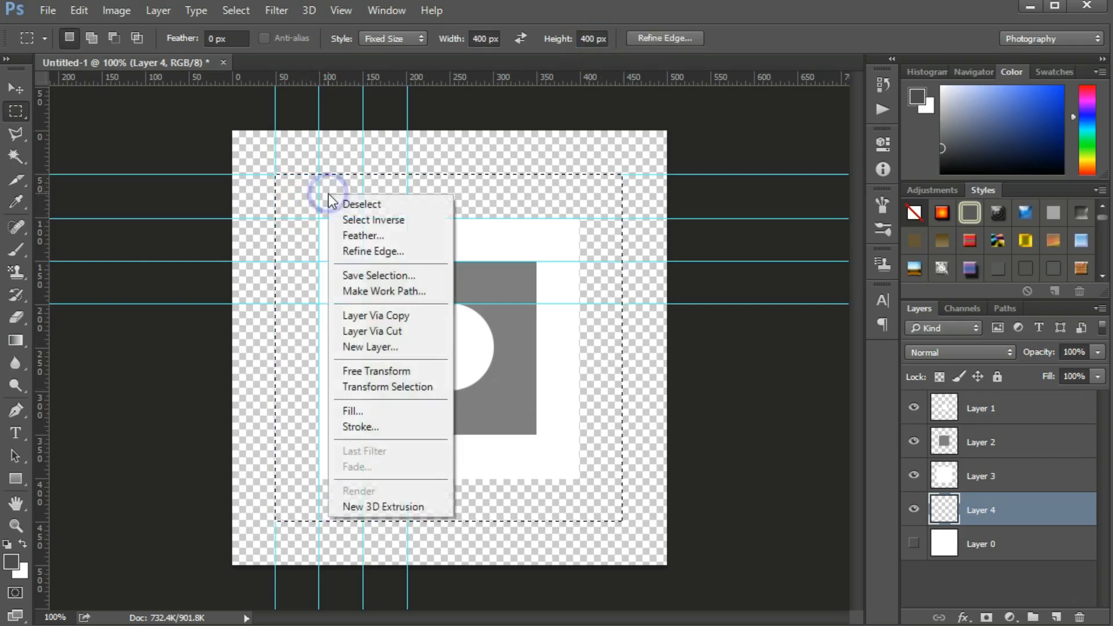
{"action": "left_click", "coordinate": [359, 412]}
{"action": "left_click", "coordinate": [812, 205]}
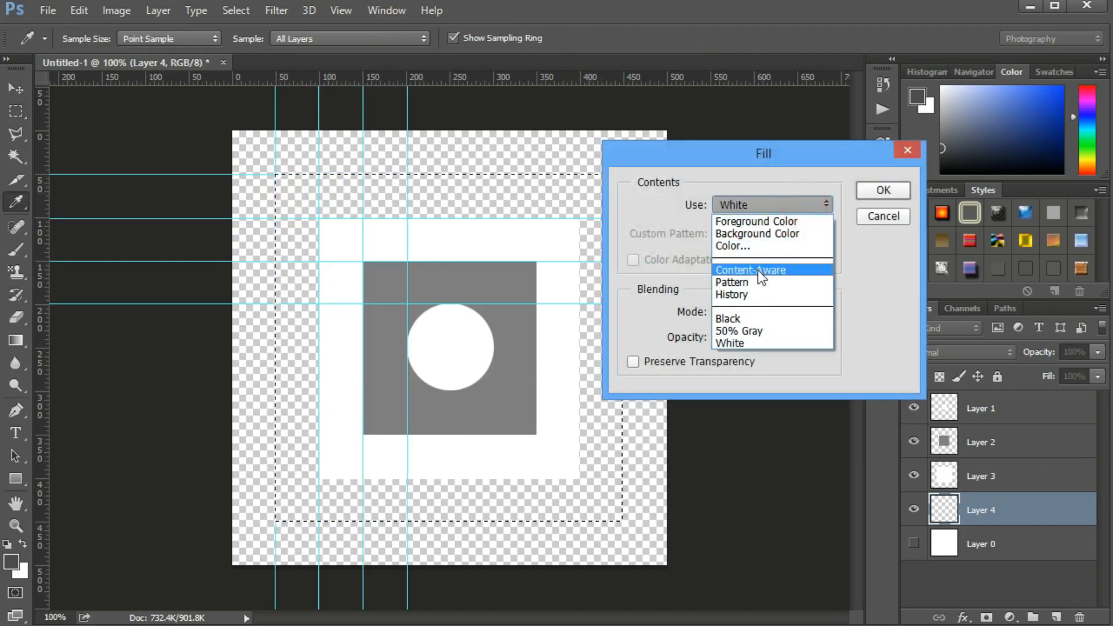
{"action": "left_click", "coordinate": [743, 331]}
{"action": "left_click", "coordinate": [883, 190]}
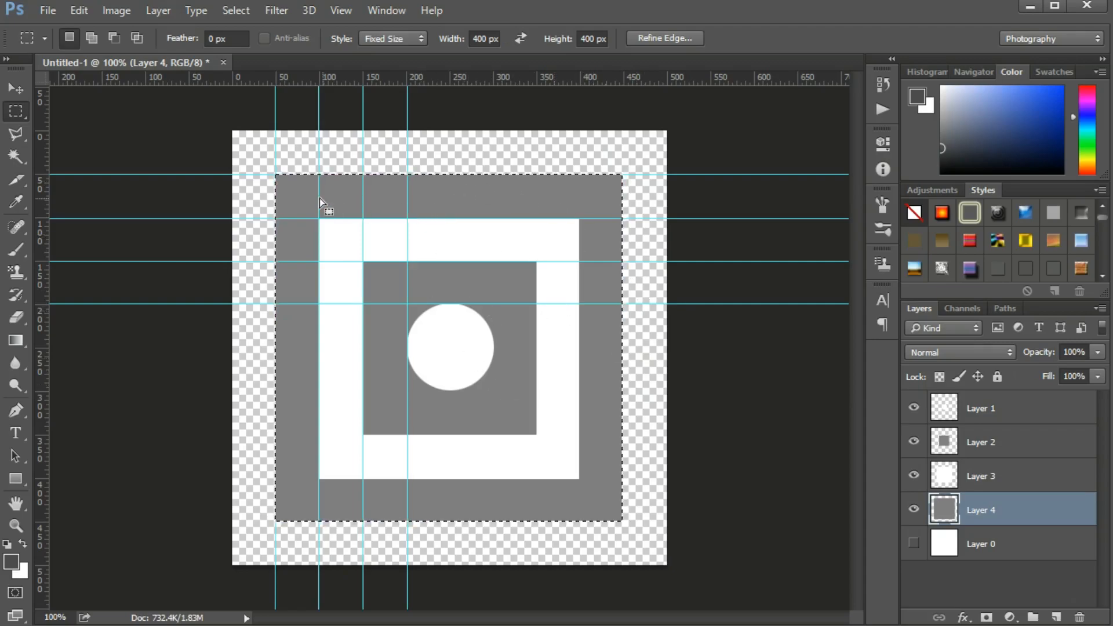
{"action": "right_click", "coordinate": [421, 201]}
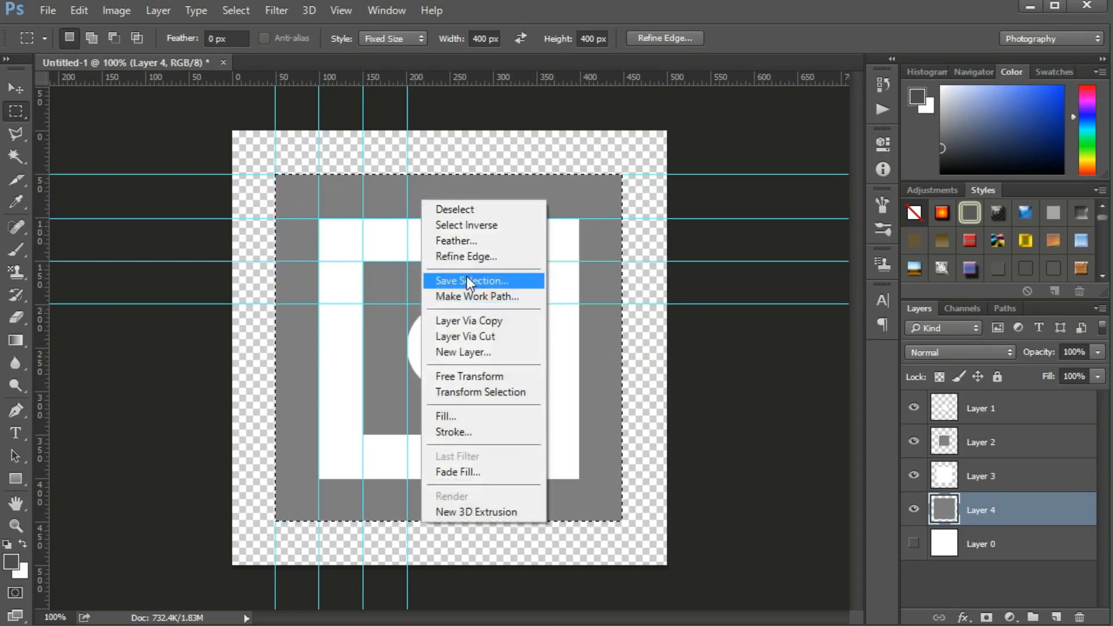
{"action": "left_click", "coordinate": [458, 209]}
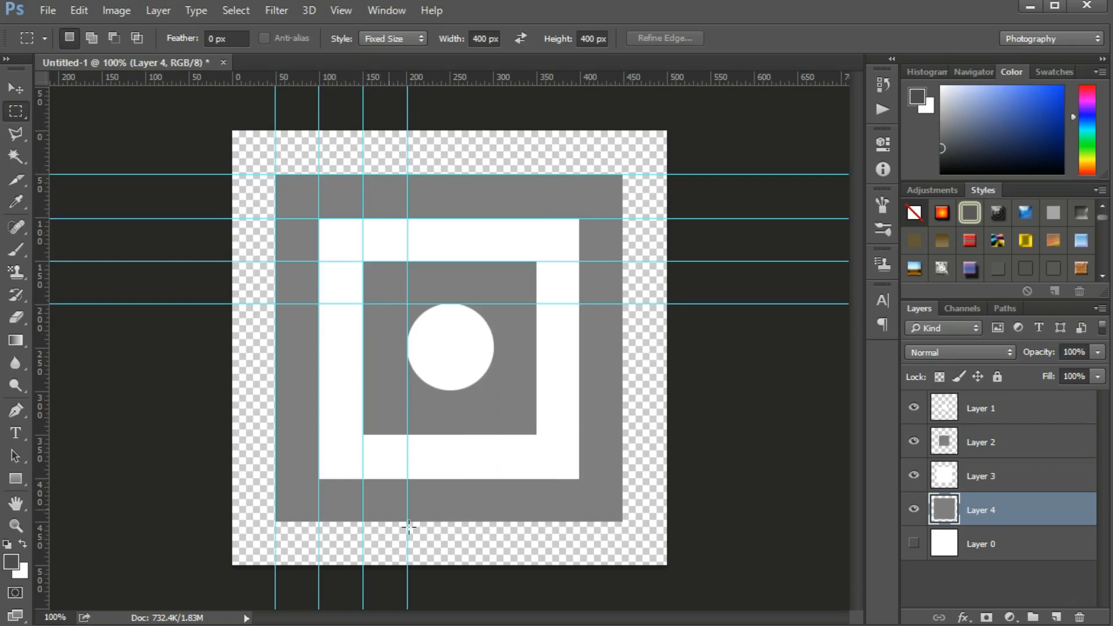
{"action": "left_click", "coordinate": [915, 544]}
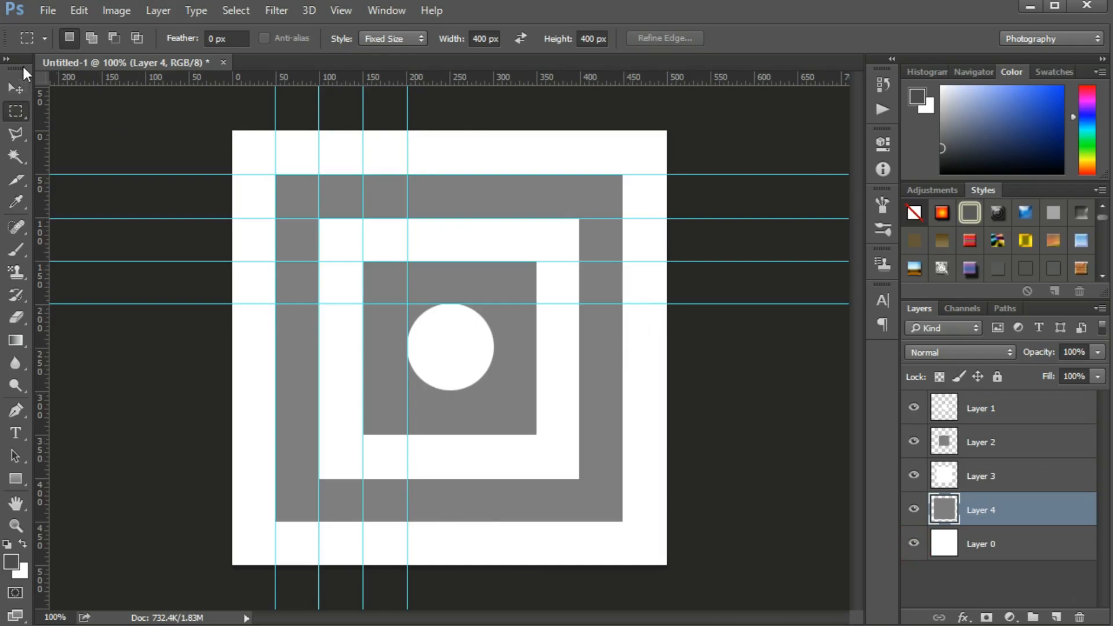
- Remove all four horizontal and all four vertical guides from the canvas
{"action": "key", "text": "v"}
{"action": "left_click_drag", "start_coordinate": [141, 174], "coordinate": [147, 82]}
{"action": "left_click_drag", "start_coordinate": [142, 219], "coordinate": [163, 76]}
{"action": "left_click_drag", "start_coordinate": [151, 261], "coordinate": [168, 32]}
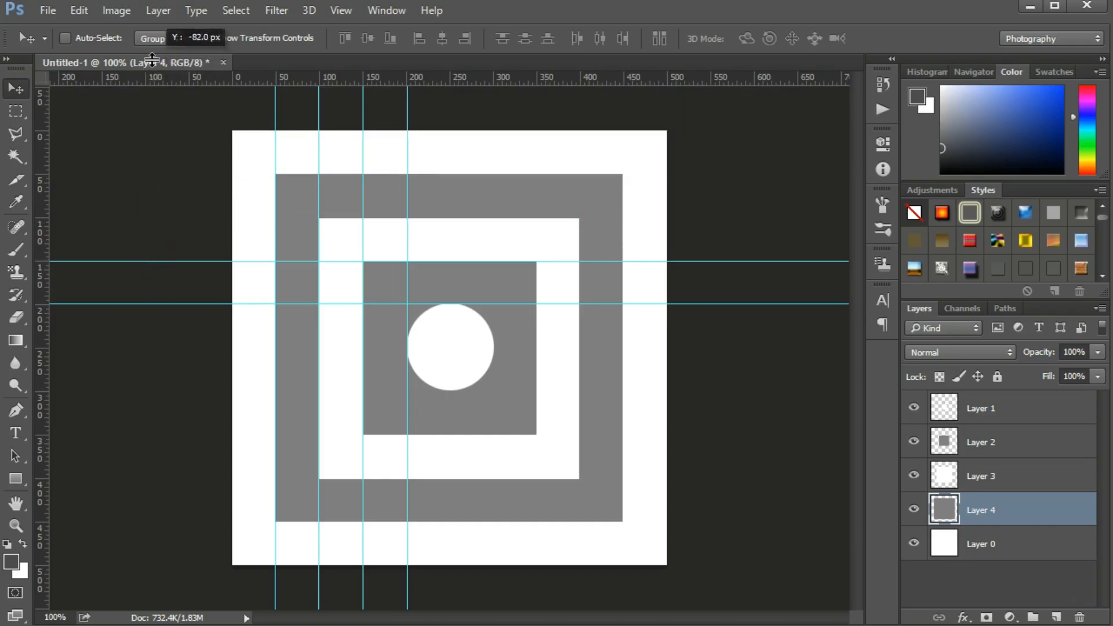
{"action": "left_click_drag", "start_coordinate": [149, 302], "coordinate": [174, 29]}
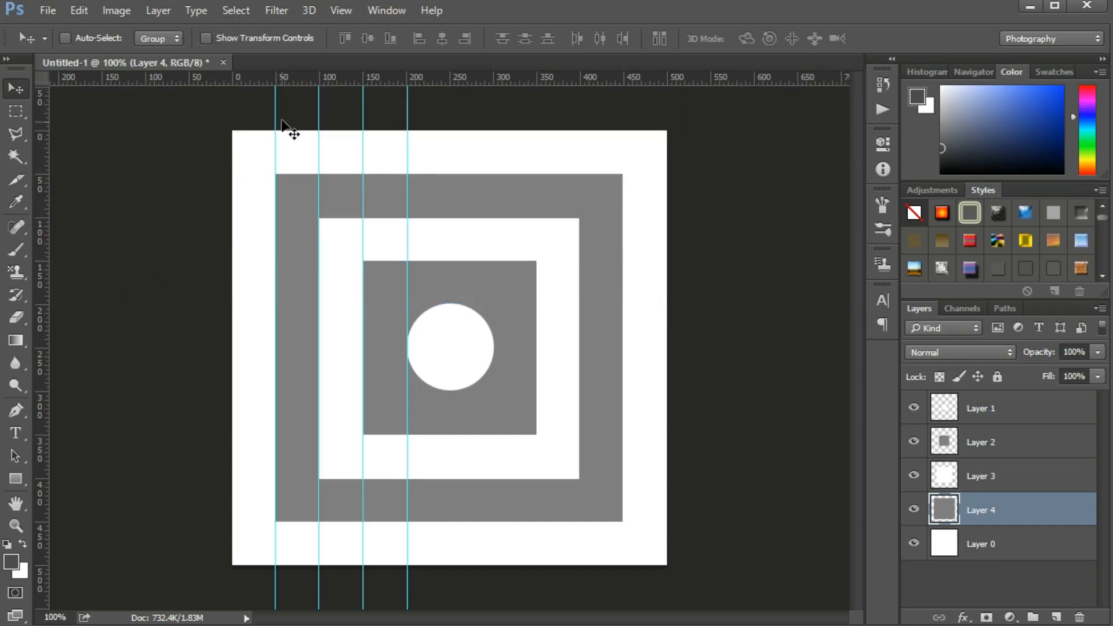
{"action": "left_click_drag", "start_coordinate": [276, 116], "coordinate": [37, 117]}
{"action": "left_click_drag", "start_coordinate": [319, 116], "coordinate": [38, 120]}
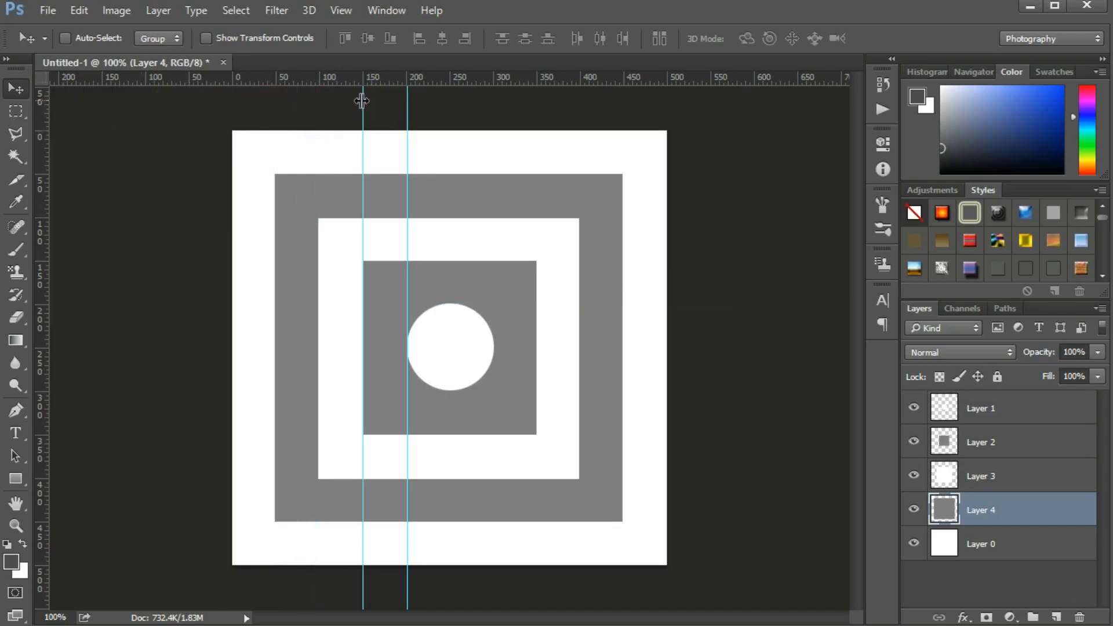
{"action": "left_click_drag", "start_coordinate": [365, 110], "coordinate": [39, 116]}
{"action": "left_click_drag", "start_coordinate": [408, 111], "coordinate": [38, 133]}
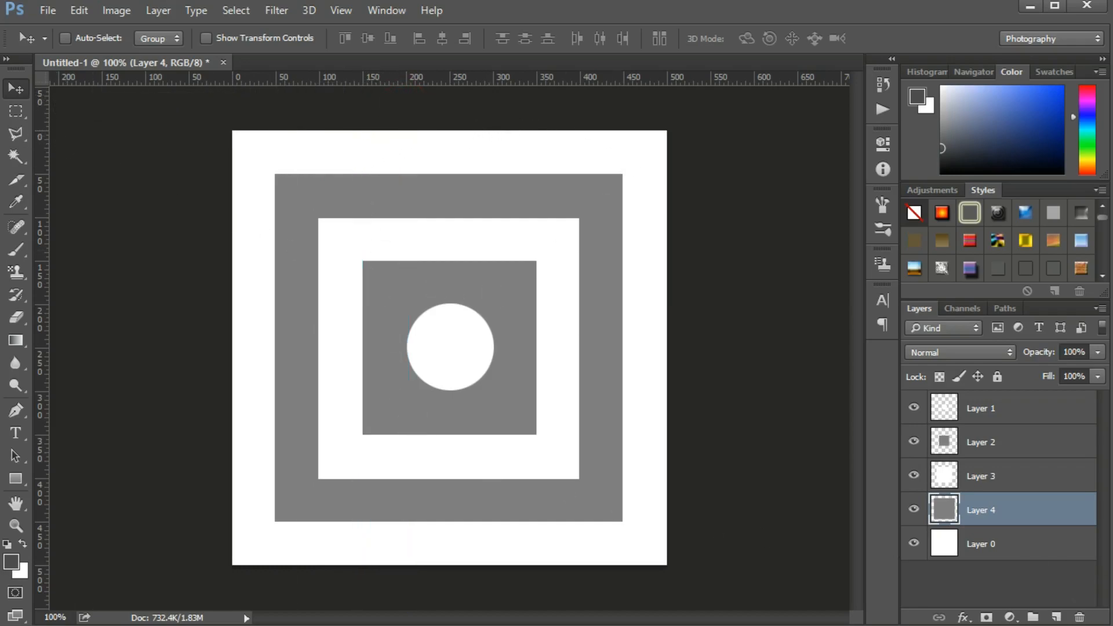
- Duplicate Layer 0 and merge the copy with Layers 1 to 4 into a single layer, keeping the original Layer 0 separate
{"action": "left_click", "coordinate": [982, 543]}
{"action": "left_click_drag", "start_coordinate": [993, 545], "coordinate": [1057, 619]}
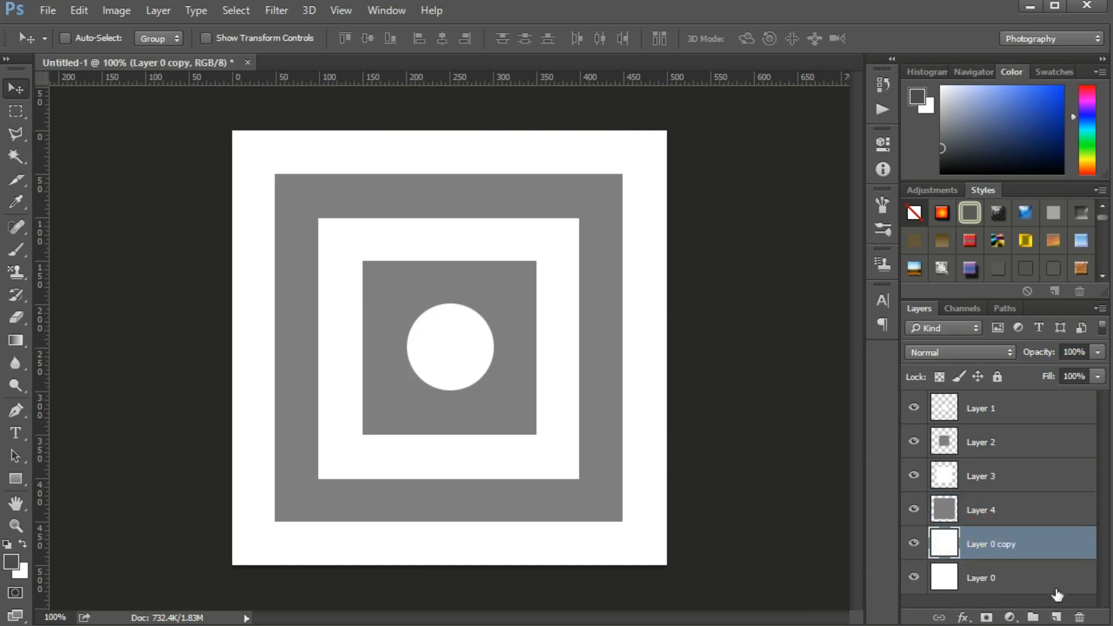
{"action": "left_click", "coordinate": [980, 578]}
{"action": "left_click", "coordinate": [973, 550]}
{"action": "left_click", "coordinate": [987, 410], "text": "shift"}
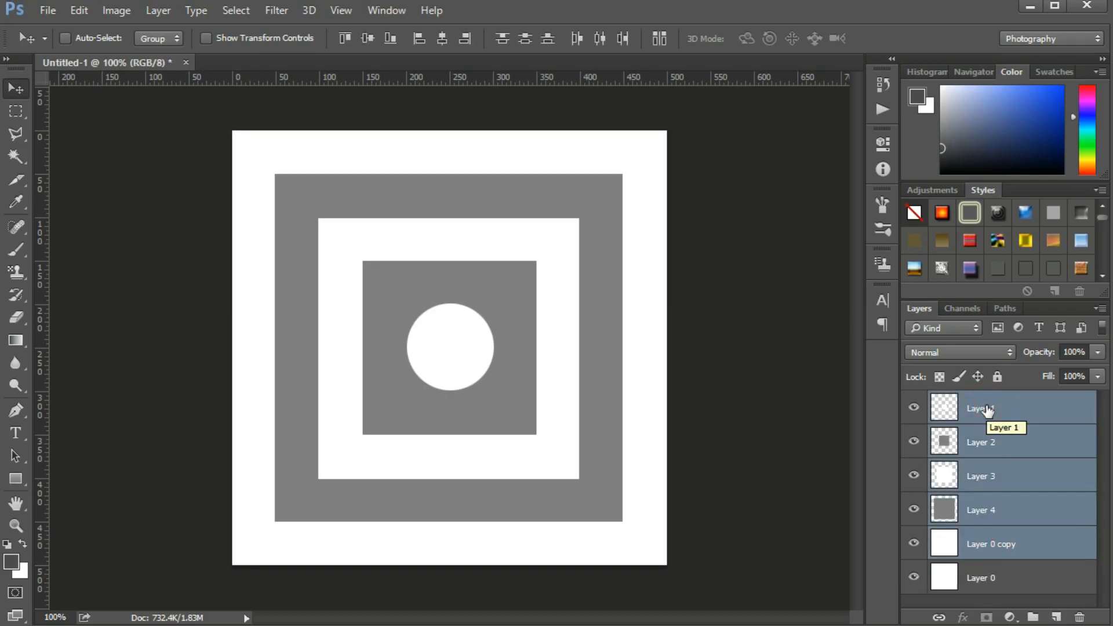
{"action": "right_click", "coordinate": [989, 411]}
{"action": "left_click", "coordinate": [669, 500]}
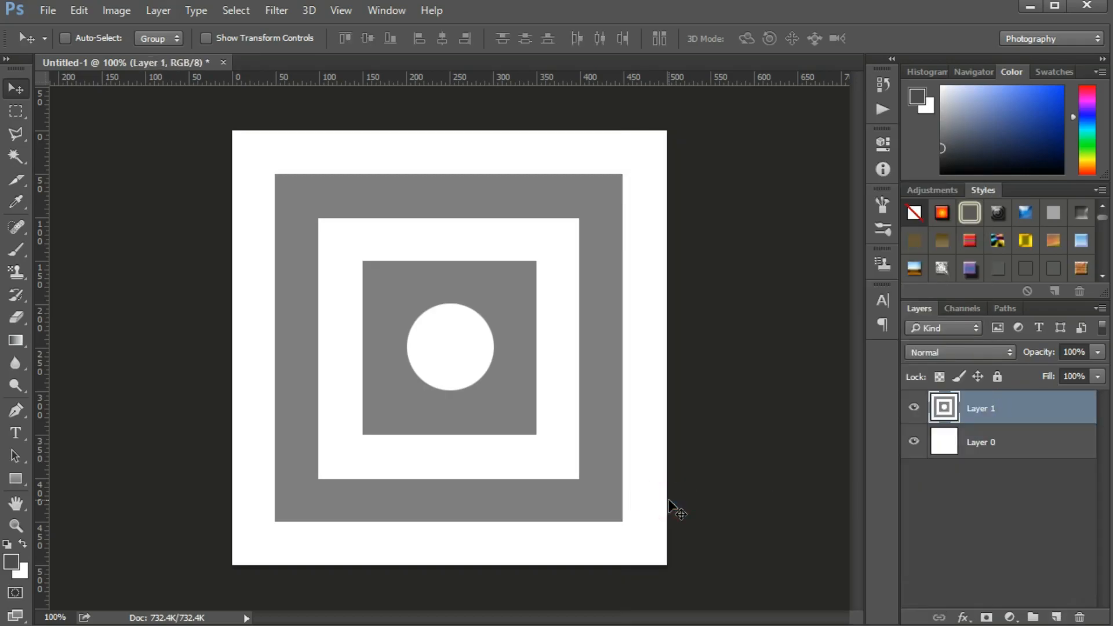
- Hide Layer 0 and define the merged concentric-square design as a pattern with the default name
{"action": "left_click", "coordinate": [914, 410]}
{"action": "left_click", "coordinate": [910, 408]}
{"action": "left_click", "coordinate": [914, 443]}
{"action": "left_click", "coordinate": [915, 408]}
{"action": "left_click", "coordinate": [47, 12]}
{"action": "left_click", "coordinate": [77, 10]}
{"action": "left_click", "coordinate": [77, 10]}
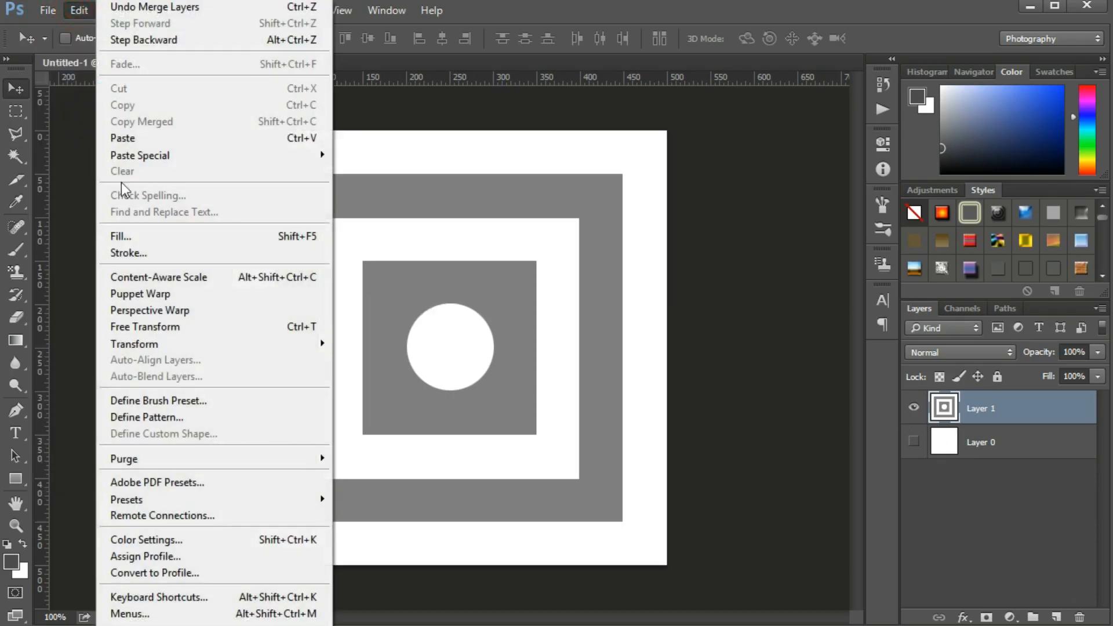
{"action": "left_click", "coordinate": [134, 417]}
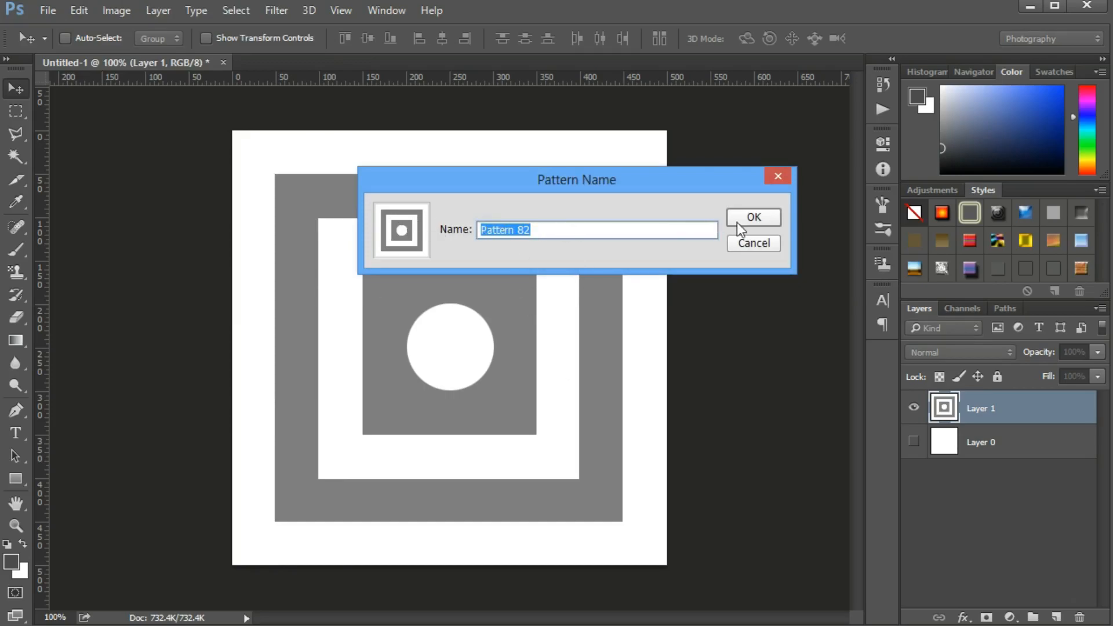
{"action": "left_click", "coordinate": [762, 218]}
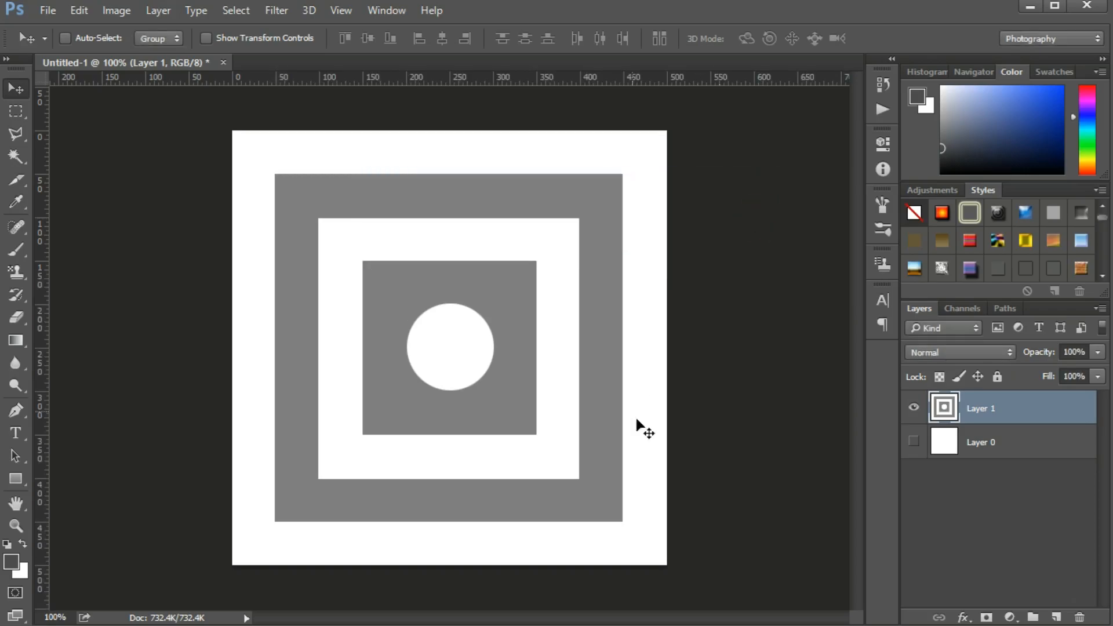
- Create a new document from the Photo preset at the Landscape, 8 x 10 size
{"action": "left_click", "coordinate": [47, 10]}
{"action": "left_click", "coordinate": [65, 30]}
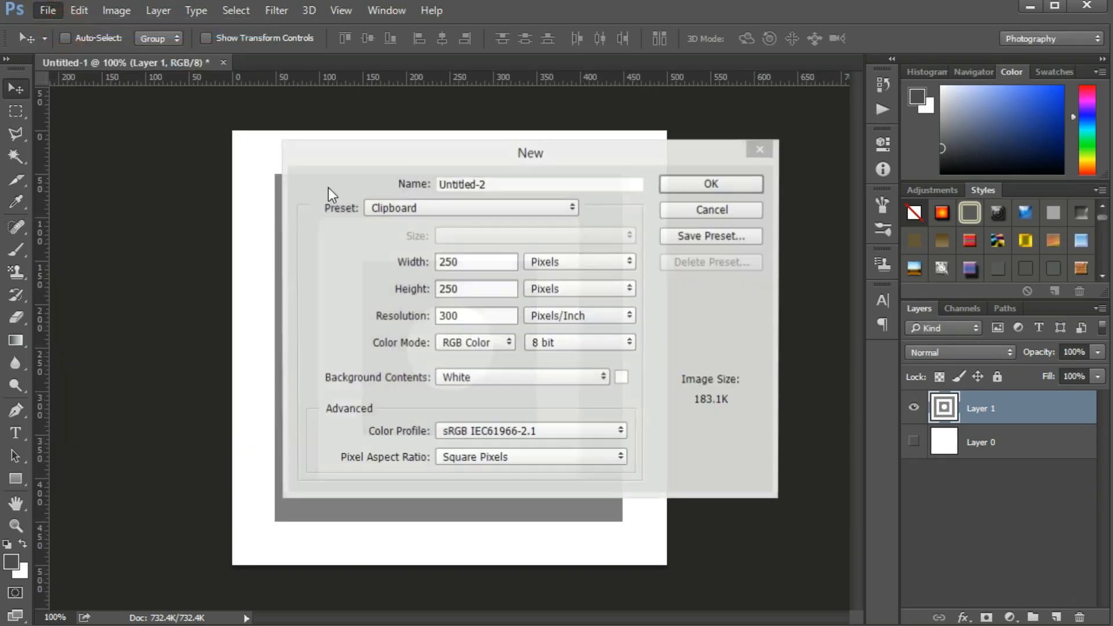
{"action": "left_click", "coordinate": [493, 210]}
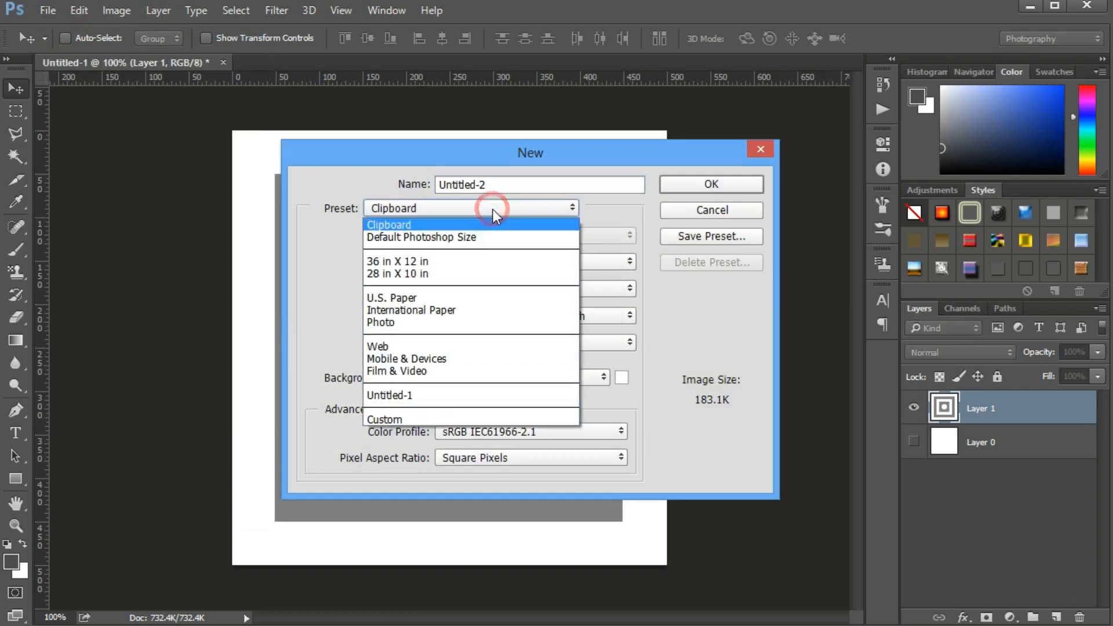
{"action": "left_click", "coordinate": [401, 322]}
{"action": "left_click", "coordinate": [514, 238]}
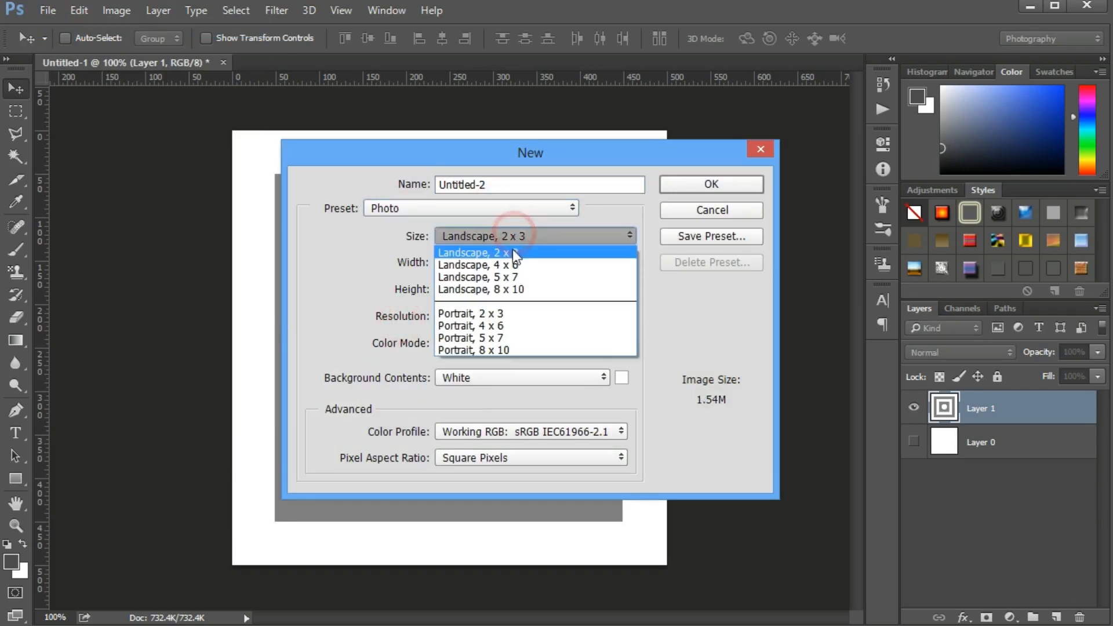
{"action": "left_click", "coordinate": [500, 294]}
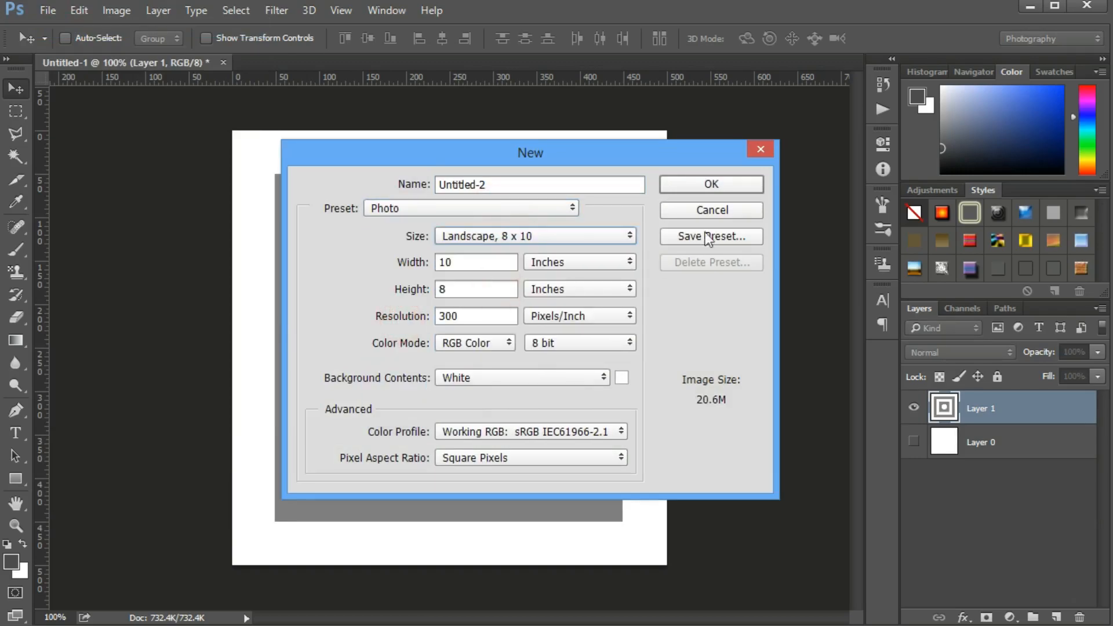
{"action": "left_click", "coordinate": [702, 185]}
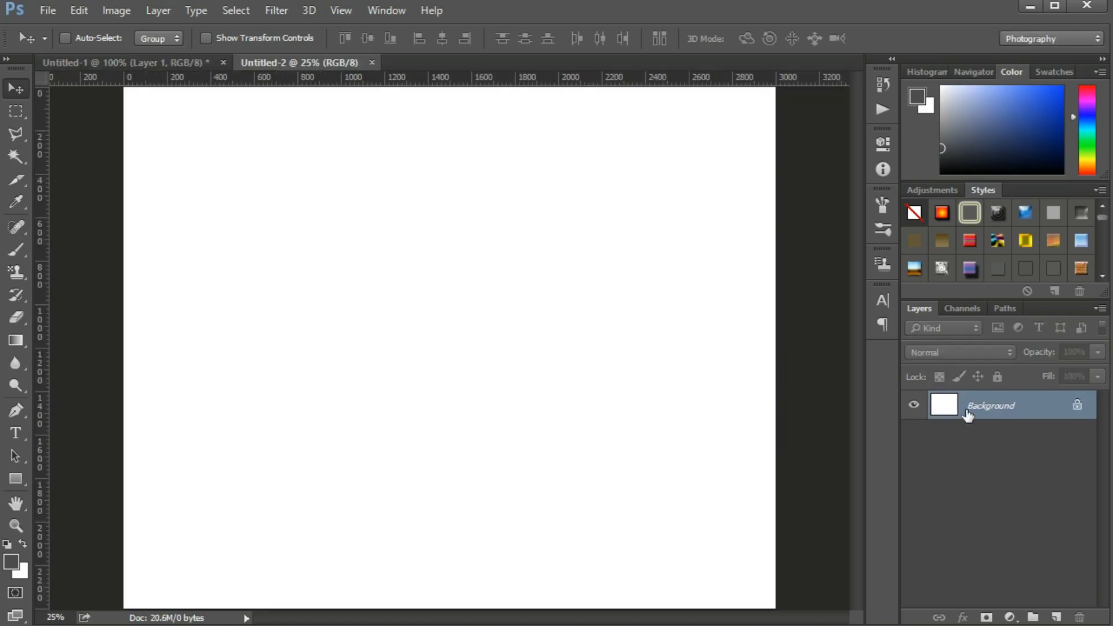
- Add a pattern fill layer above the Background using the new concentric-square pattern at 72% scale
{"action": "left_click", "coordinate": [1010, 618]}
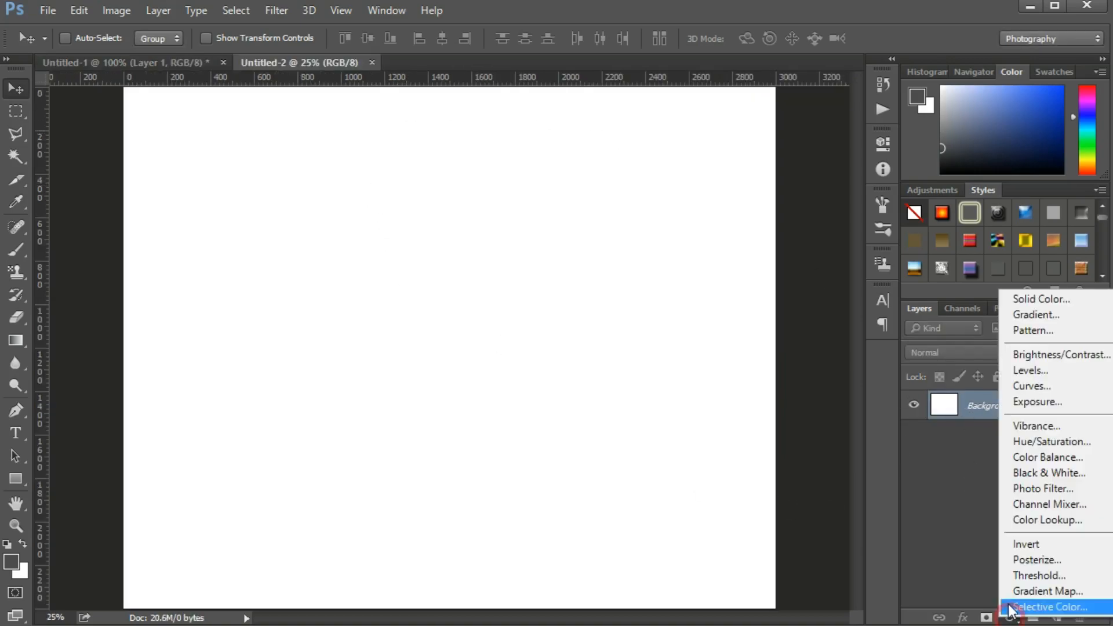
{"action": "left_click", "coordinate": [1020, 329]}
{"action": "left_click", "coordinate": [810, 327]}
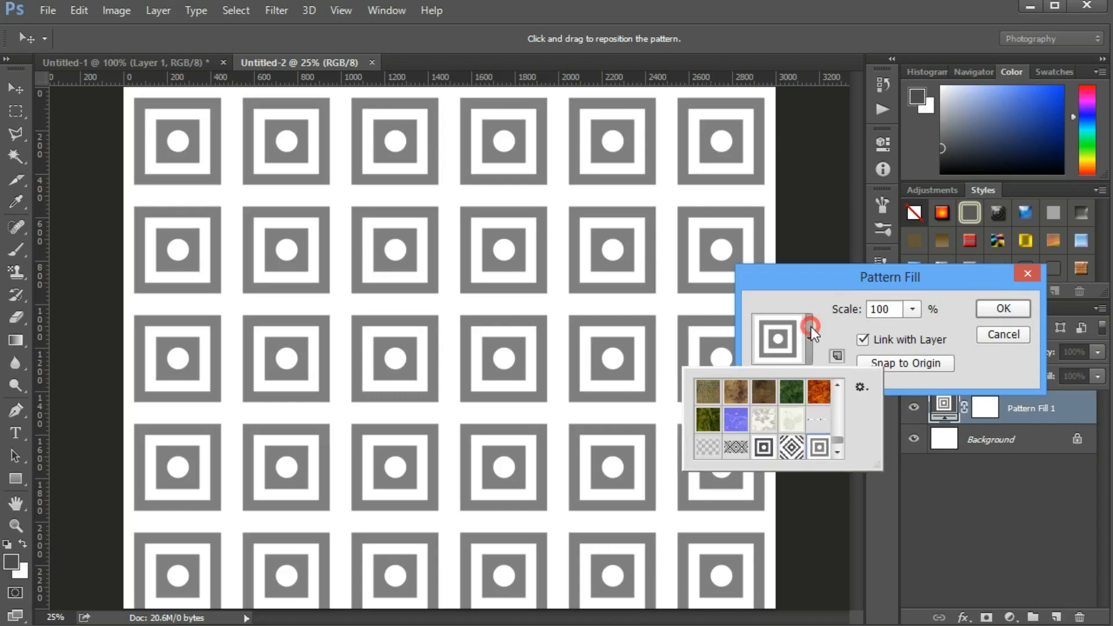
{"action": "left_click", "coordinate": [819, 447]}
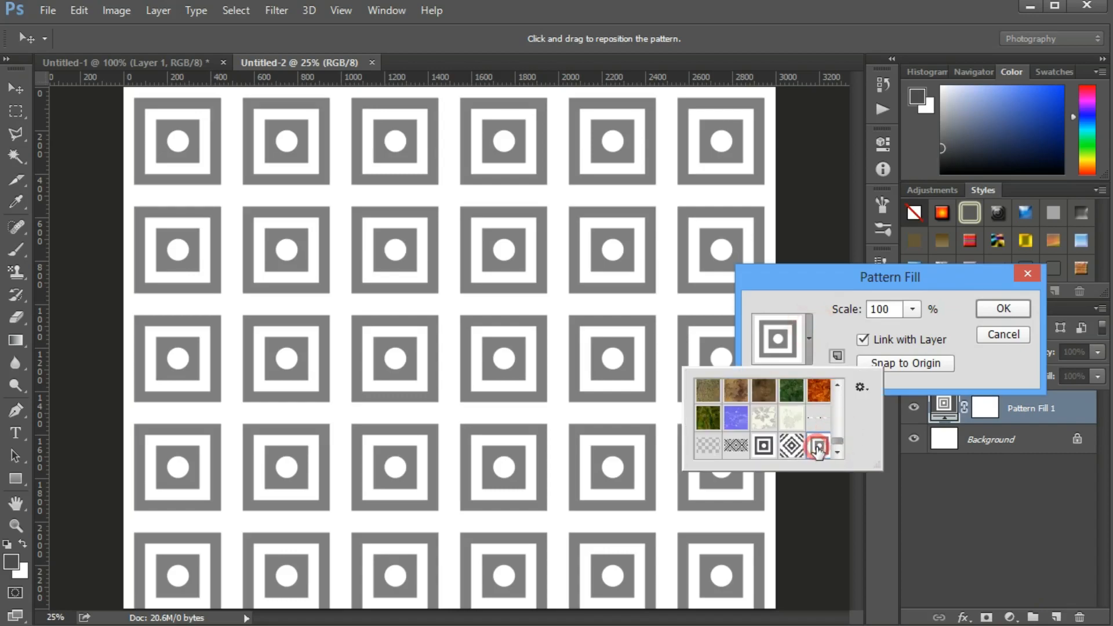
{"action": "left_click", "coordinate": [792, 339]}
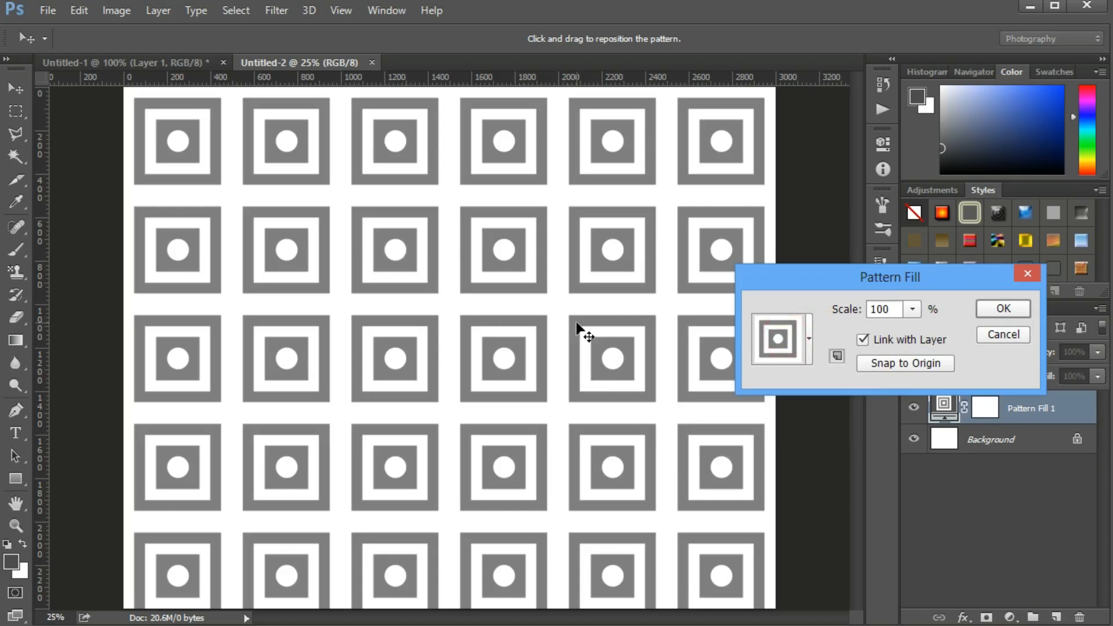
{"action": "mouse_move", "coordinate": [861, 309]}
{"action": "left_mouse_down"}
{"action": "mouse_move", "coordinate": [824, 313]}
{"action": "mouse_move", "coordinate": [871, 316]}
{"action": "left_mouse_up"}
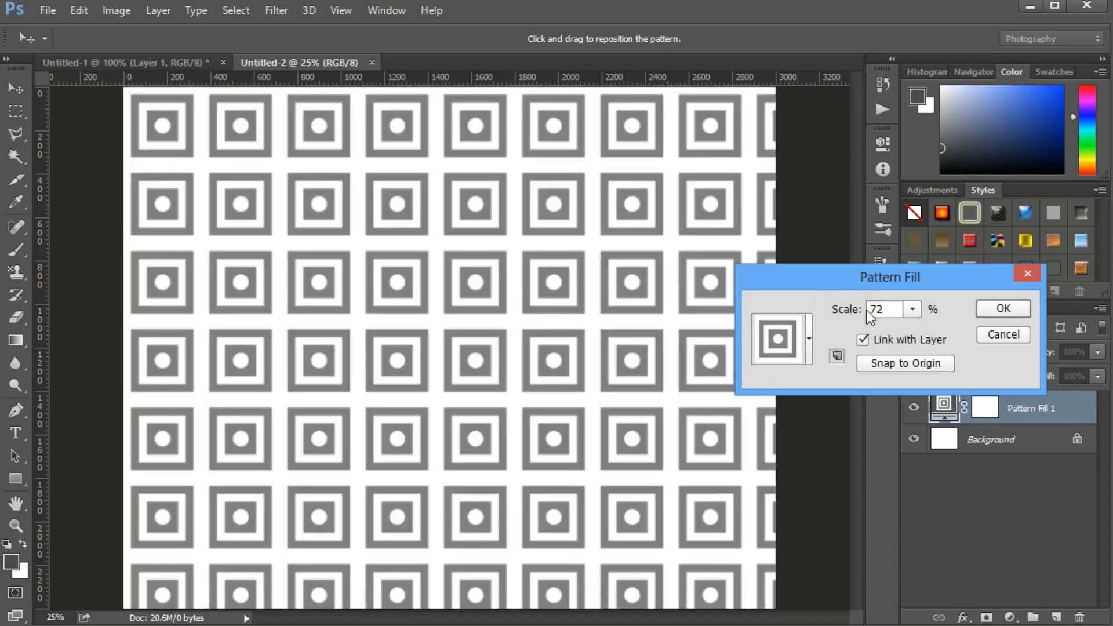
{"action": "left_click", "coordinate": [1004, 309]}
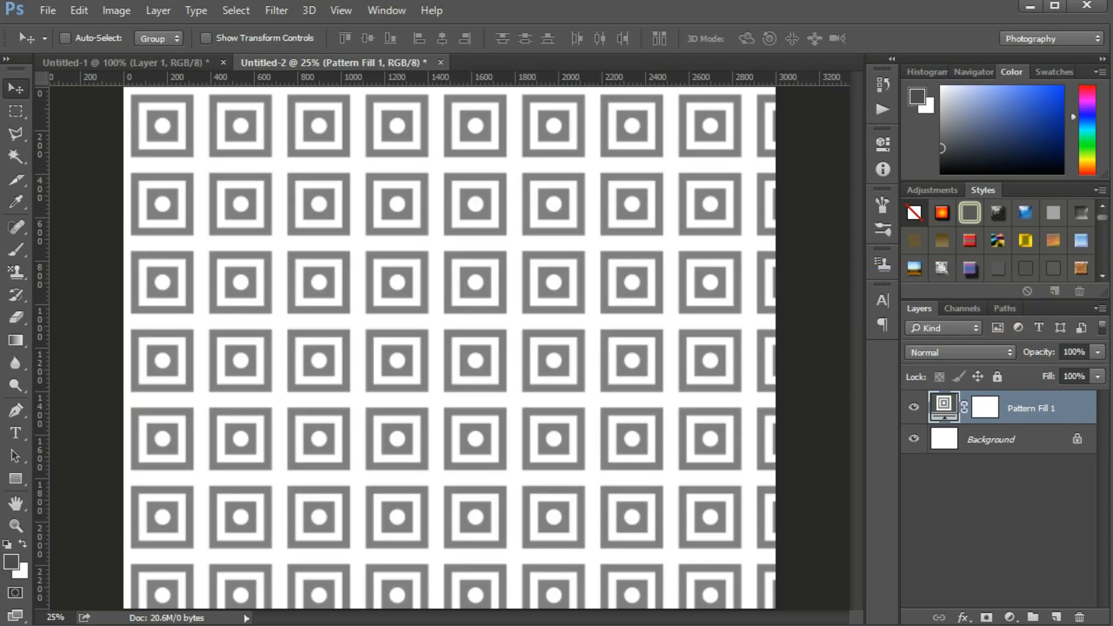
- Delete the pattern fill layer from the new document
{"action": "right_click", "coordinate": [1043, 405]}
{"action": "left_click", "coordinate": [806, 177]}
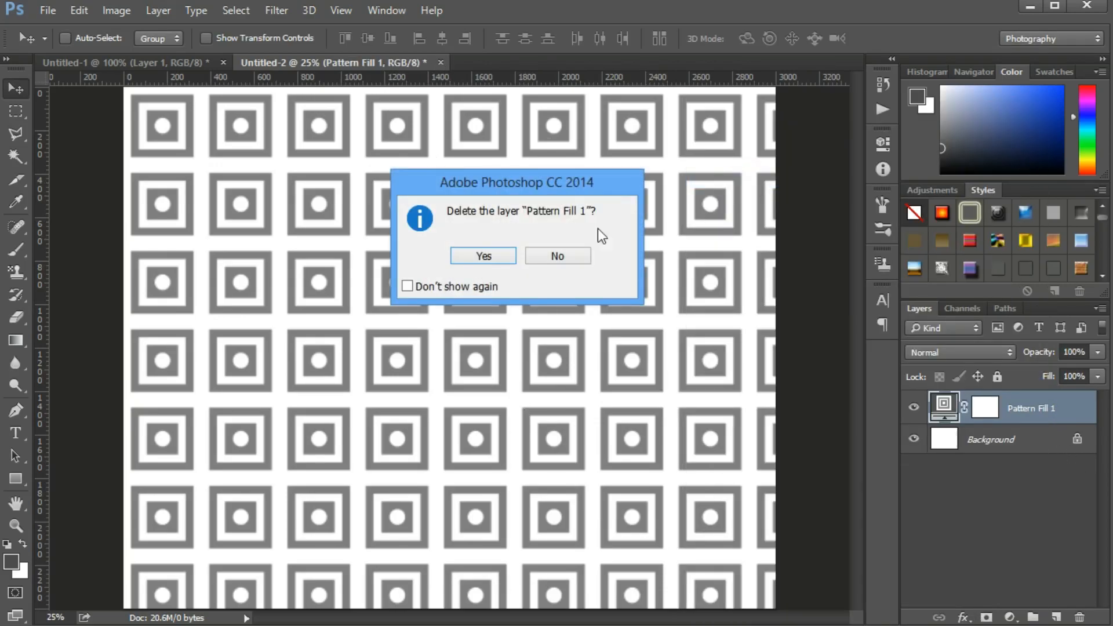
{"action": "left_click", "coordinate": [495, 255]}
- In the Untitled-1 document, rotate Layer 1 by 45° about its center with Free Transform
{"action": "left_click", "coordinate": [145, 58]}
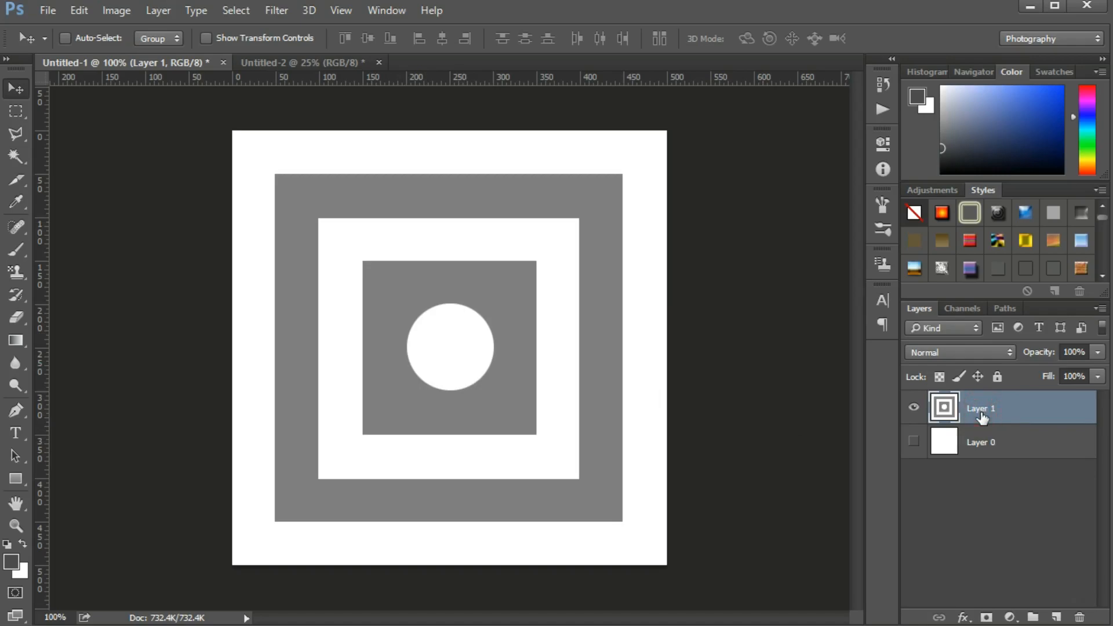
{"action": "key", "text": "ctrl+t"}
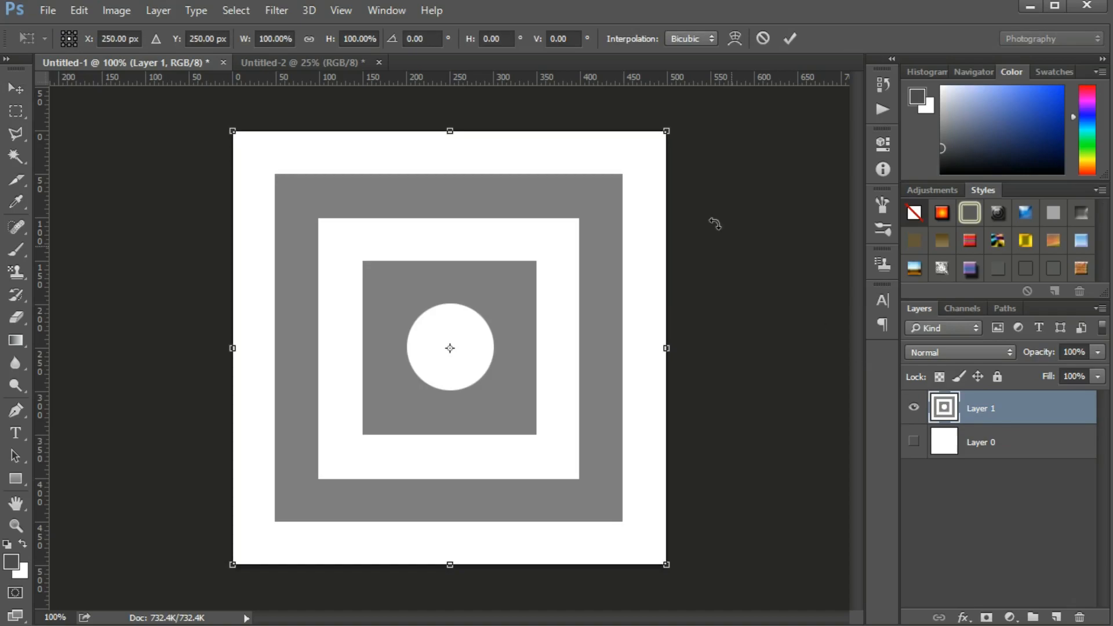
{"action": "left_click_drag", "start_coordinate": [690, 121], "coordinate": [755, 348]}
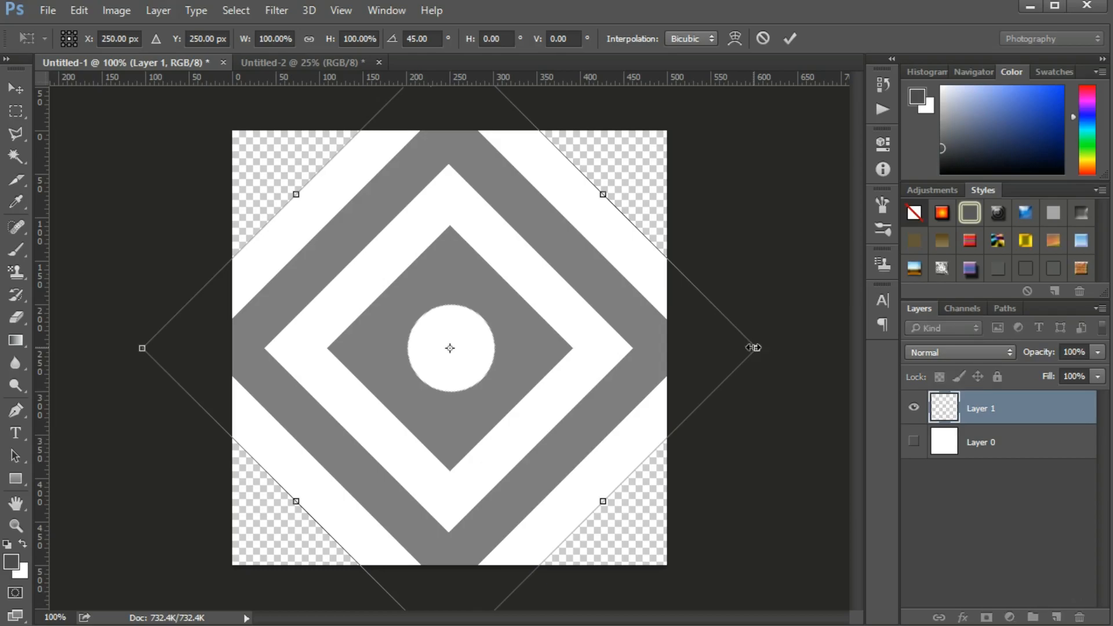
{"action": "key", "text": "Return"}
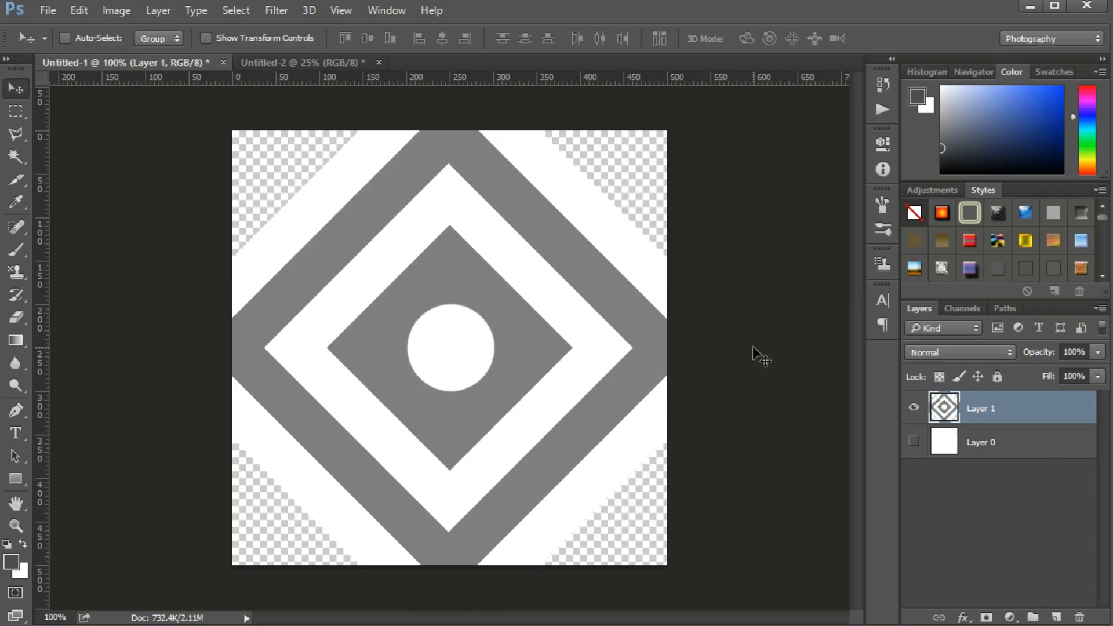
- Scale the rotated Layer 1 down from its center to the canvas edges, about 501 × 502 px, checking its size in the Info panel
{"action": "key", "text": "ctrl"}
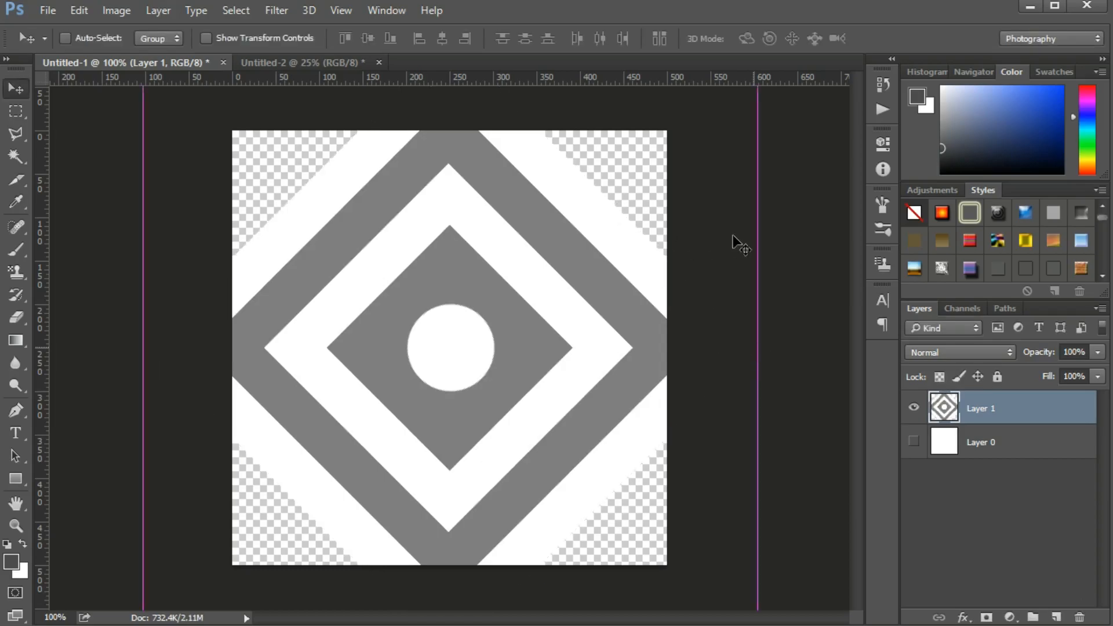
{"action": "key", "text": "ctrl+t"}
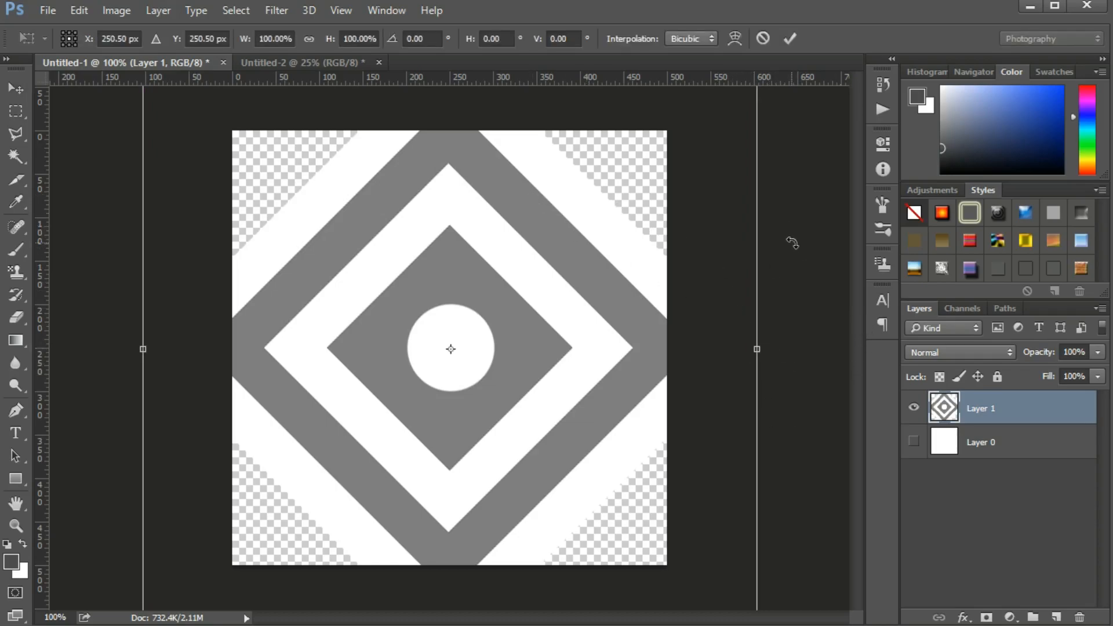
{"action": "key", "text": "ctrl+minus"}
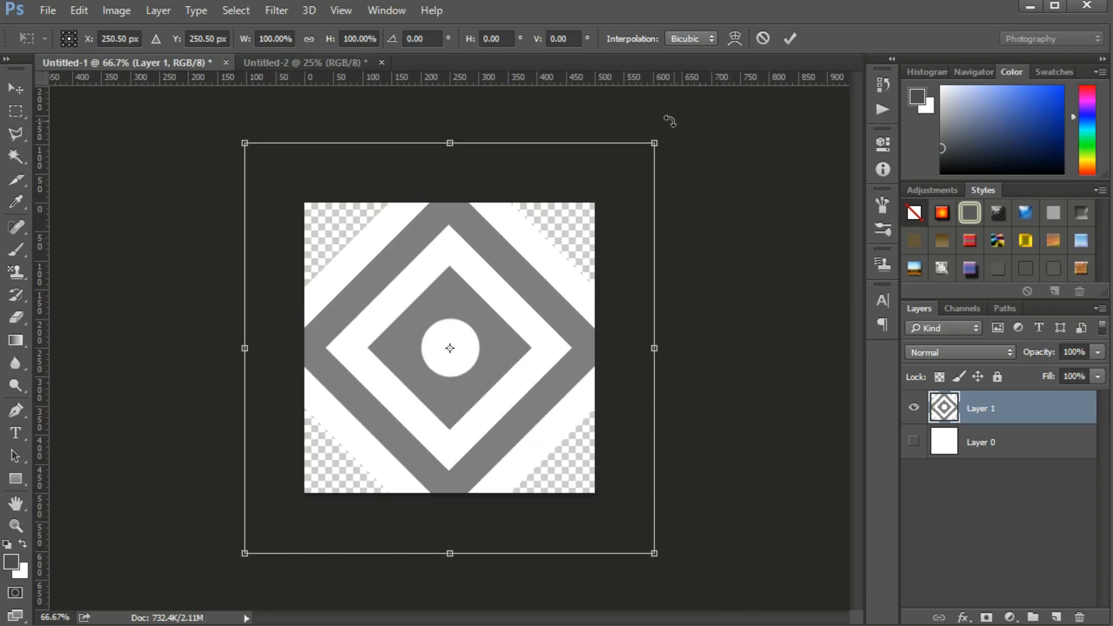
{"action": "left_click_drag", "start_coordinate": [653, 146], "coordinate": [592, 202]}
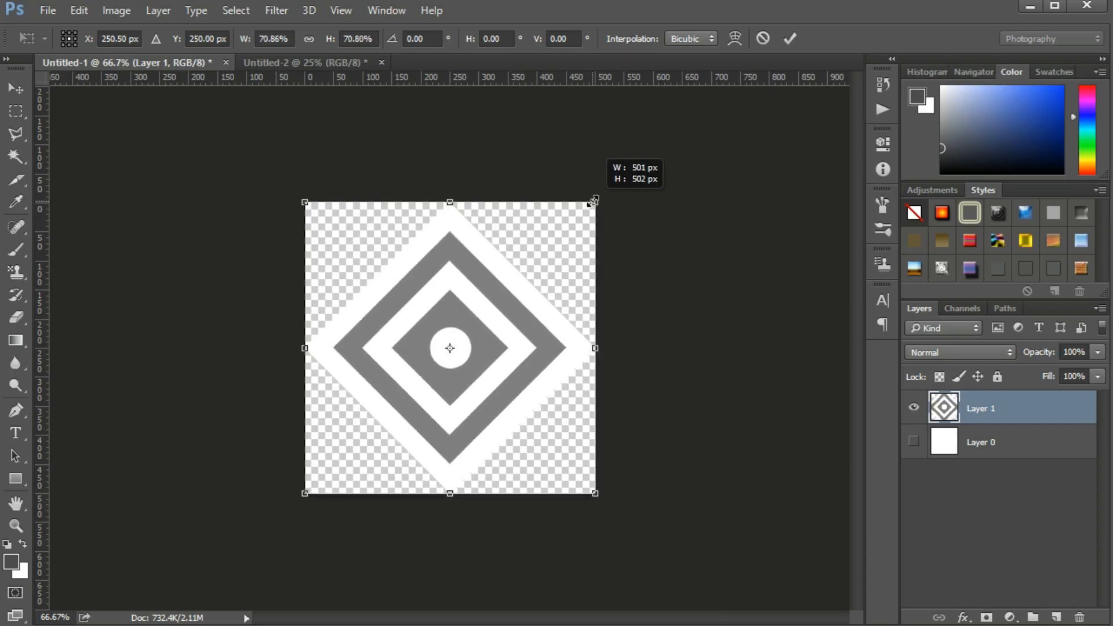
{"action": "left_click_drag", "start_coordinate": [591, 202], "coordinate": [592, 203]}
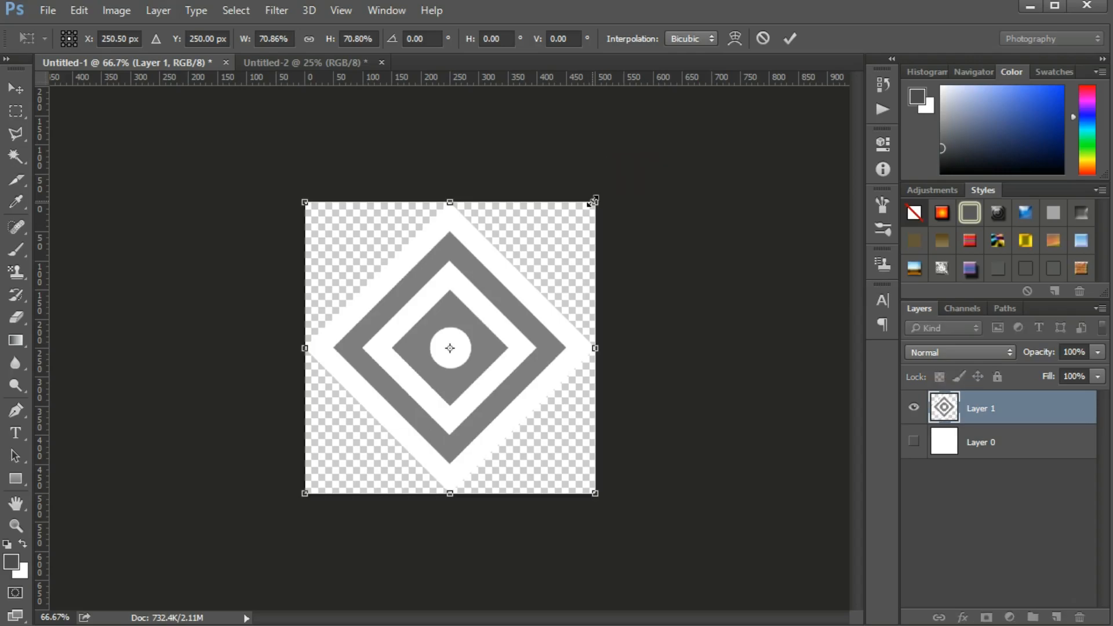
{"action": "key", "text": "ctrl+1"}
{"action": "key", "text": "ctrl+plus"}
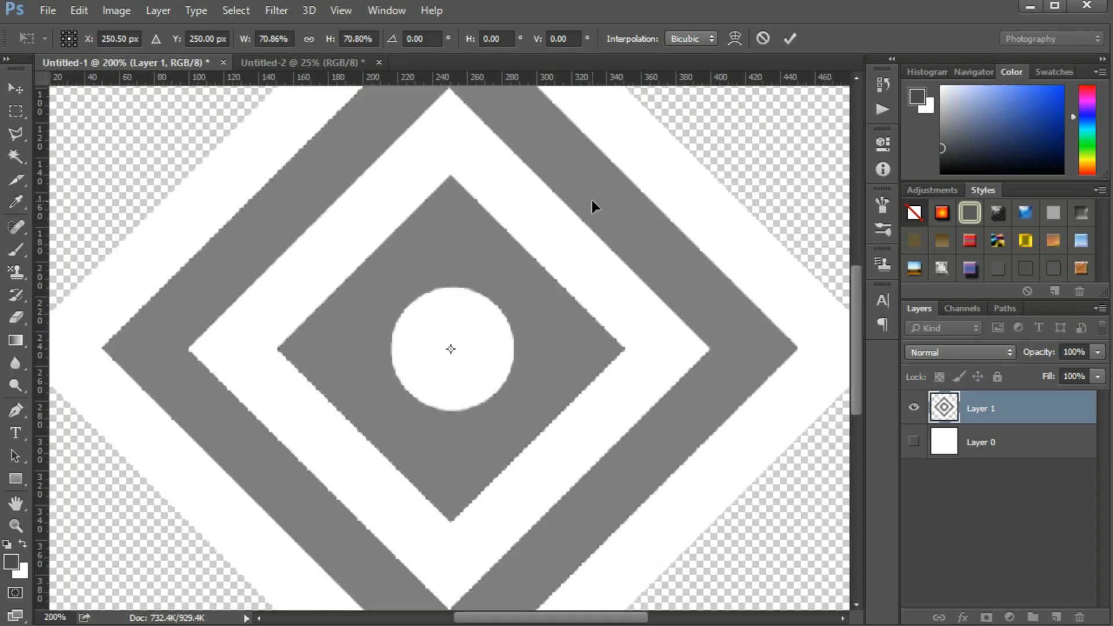
{"action": "key", "text": "ctrl+minus"}
{"action": "left_click", "coordinate": [879, 170]}
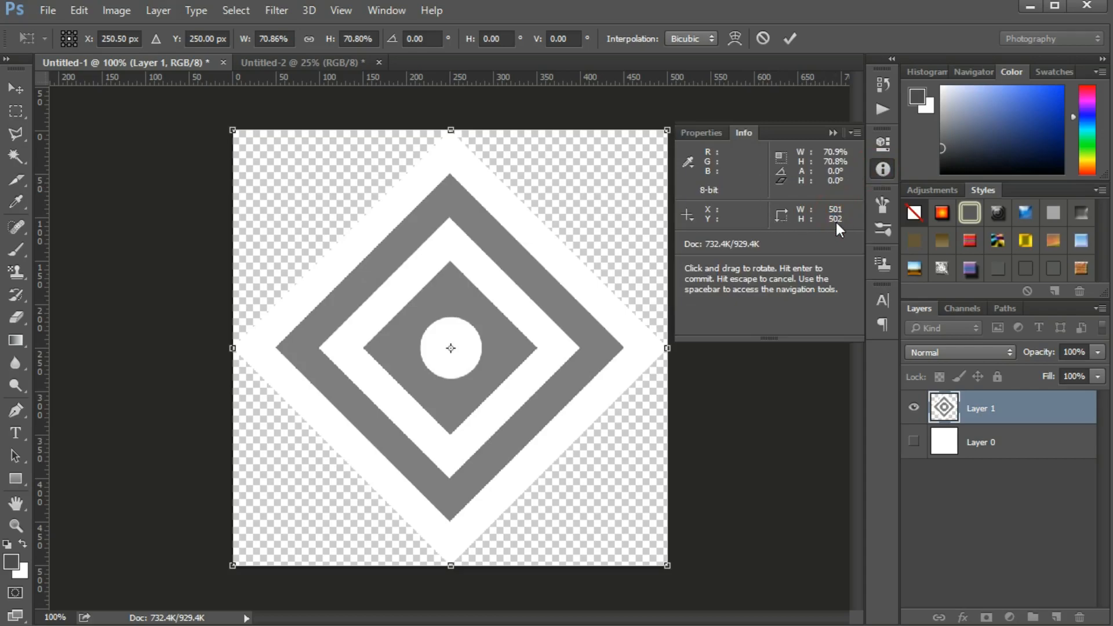
{"action": "left_click", "coordinate": [831, 132]}
{"action": "key", "text": "Return"}
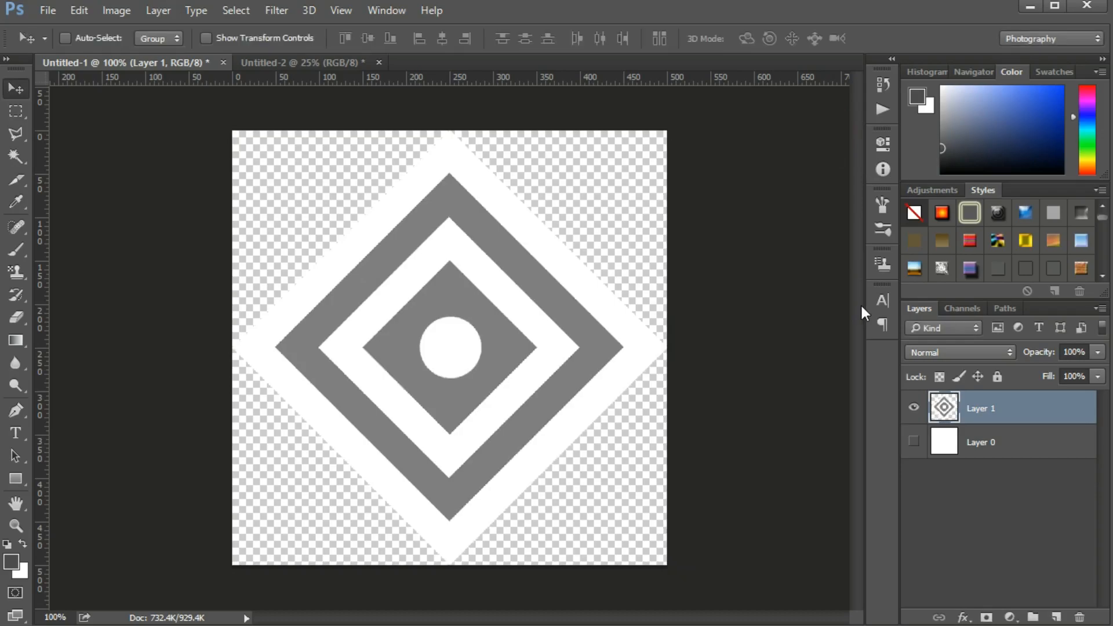
{"action": "left_click", "coordinate": [884, 169]}
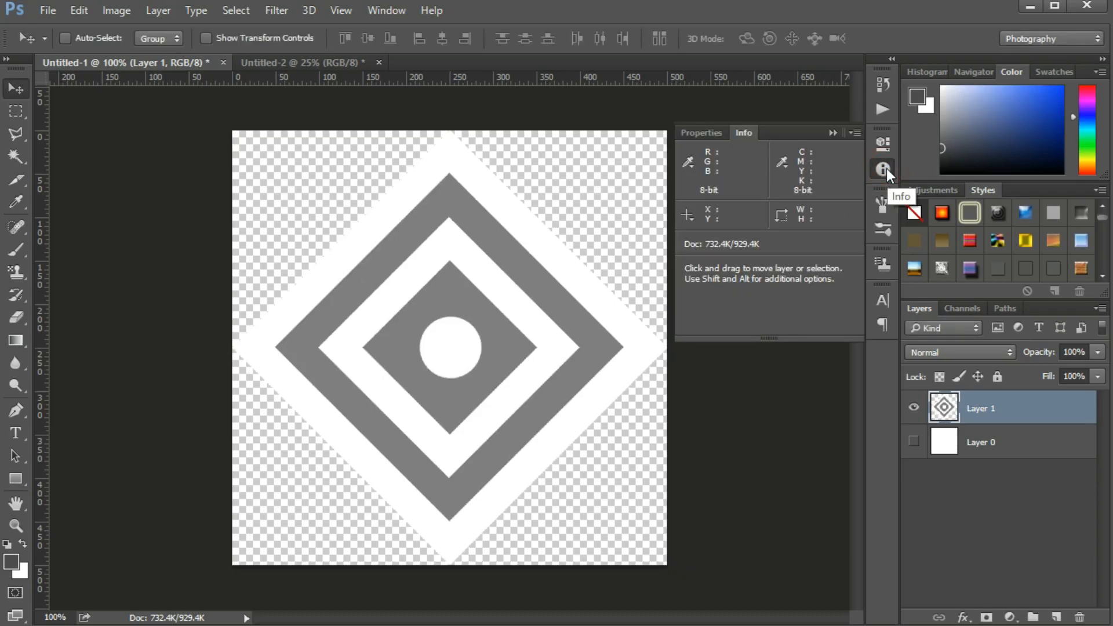
- Add a vertical and a horizontal guide crossing at the center of the diamond
{"action": "left_click", "coordinate": [885, 169]}
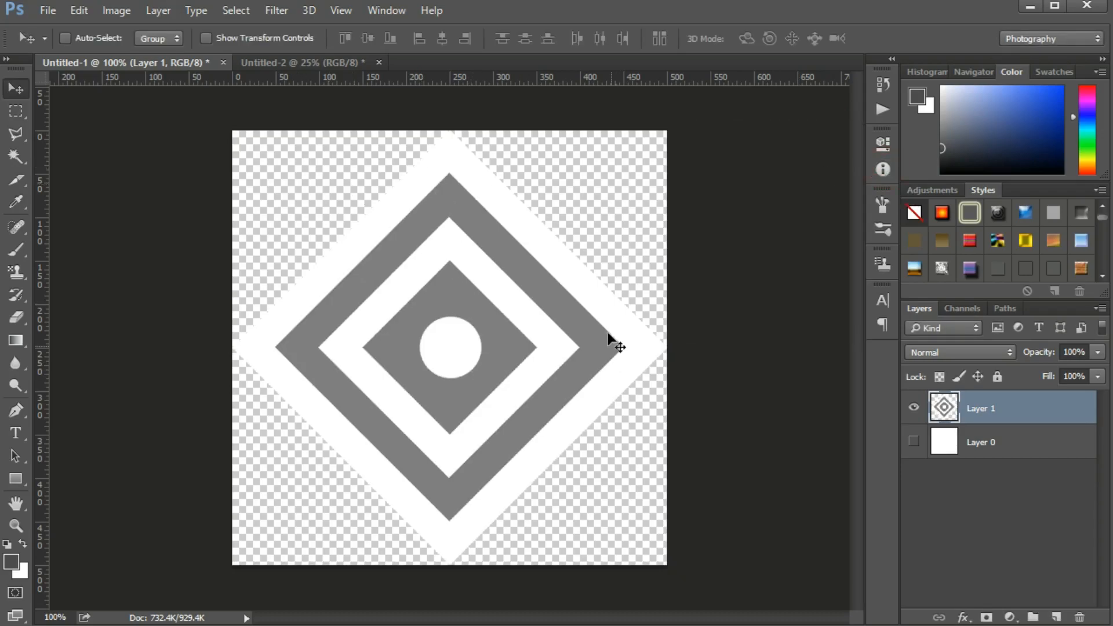
{"action": "left_click", "coordinate": [914, 442]}
{"action": "left_click", "coordinate": [914, 442]}
{"action": "left_click_drag", "start_coordinate": [44, 256], "coordinate": [450, 262]}
{"action": "left_click_drag", "start_coordinate": [395, 79], "coordinate": [308, 348]}
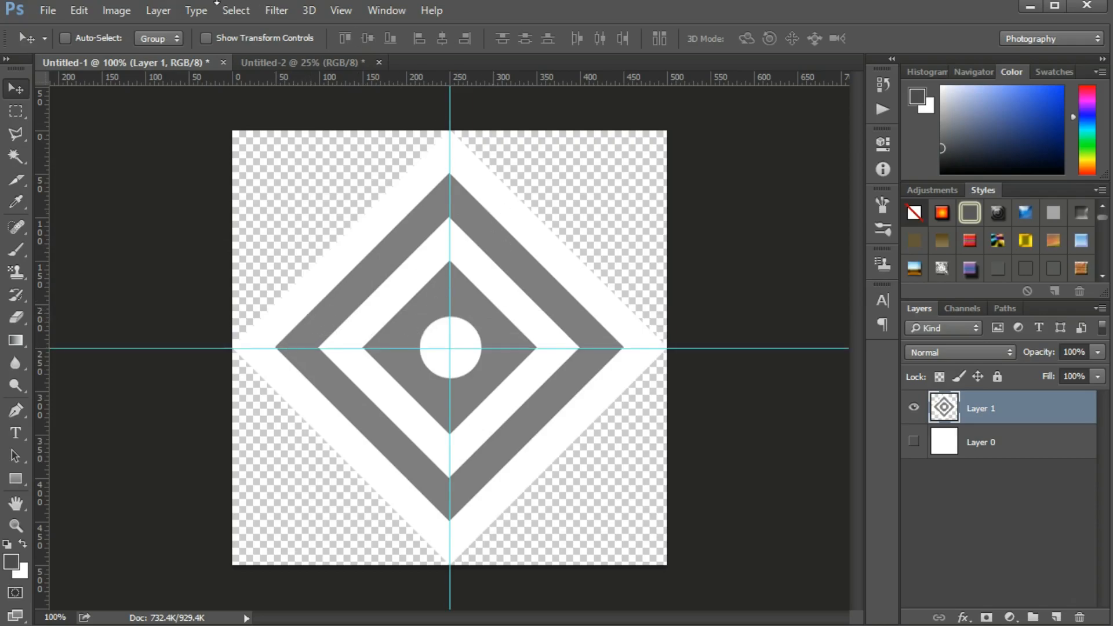
- Set the Rectangular Marquee's fixed size to 250 × 250 px
{"action": "left_click", "coordinate": [16, 111]}
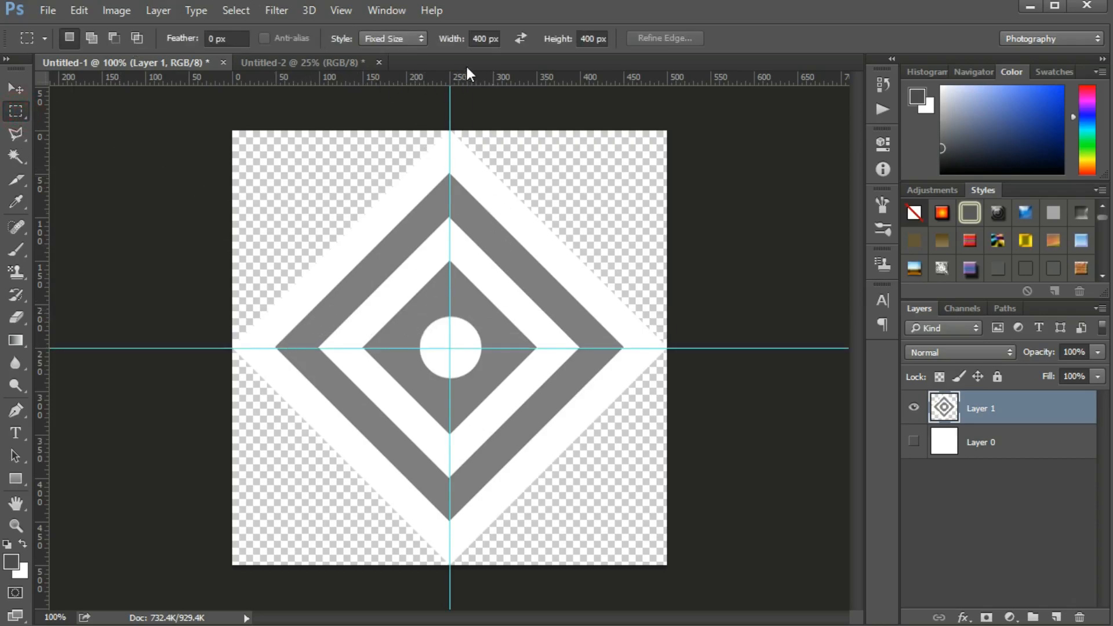
{"action": "double_click", "coordinate": [490, 37]}
{"action": "type", "text": "2400"}
{"action": "key", "text": "BackSpace"}
{"action": "key", "text": "BackSpace"}
{"action": "key", "text": "BackSpace"}
{"action": "type", "text": "50"}
{"action": "key", "text": "Tab"}
{"action": "key", "text": "BackSpace"}
{"action": "key", "text": "Return"}
- Select the upper-left quarter of the canvas and copy that part of Layer 1 to a new layer
{"action": "left_click_drag", "start_coordinate": [336, 231], "coordinate": [291, 193]}
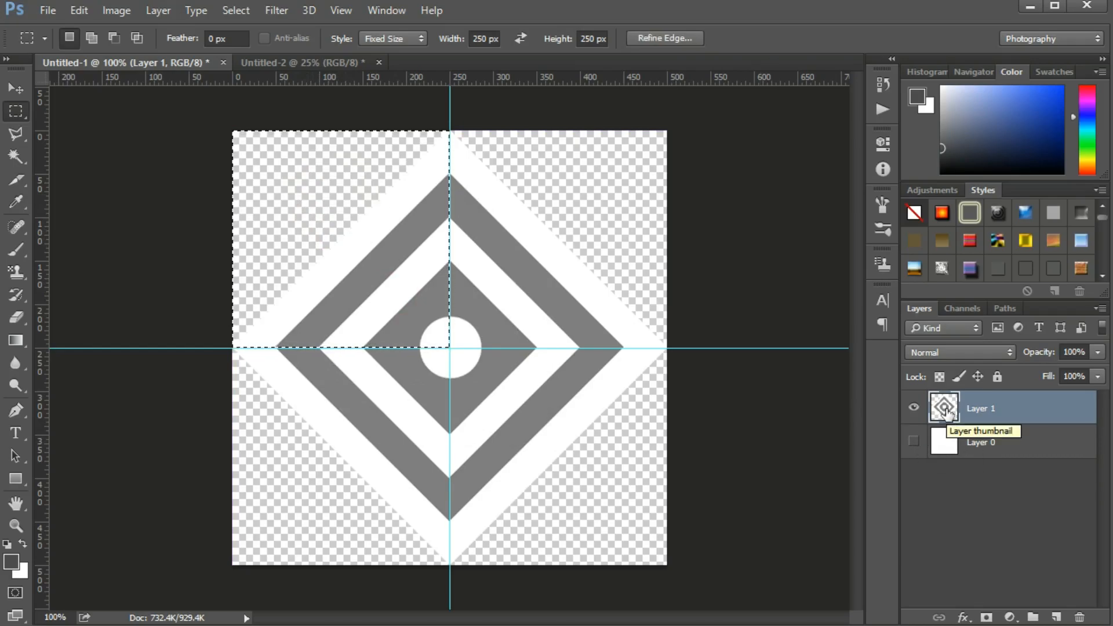
{"action": "right_click", "coordinate": [298, 183]}
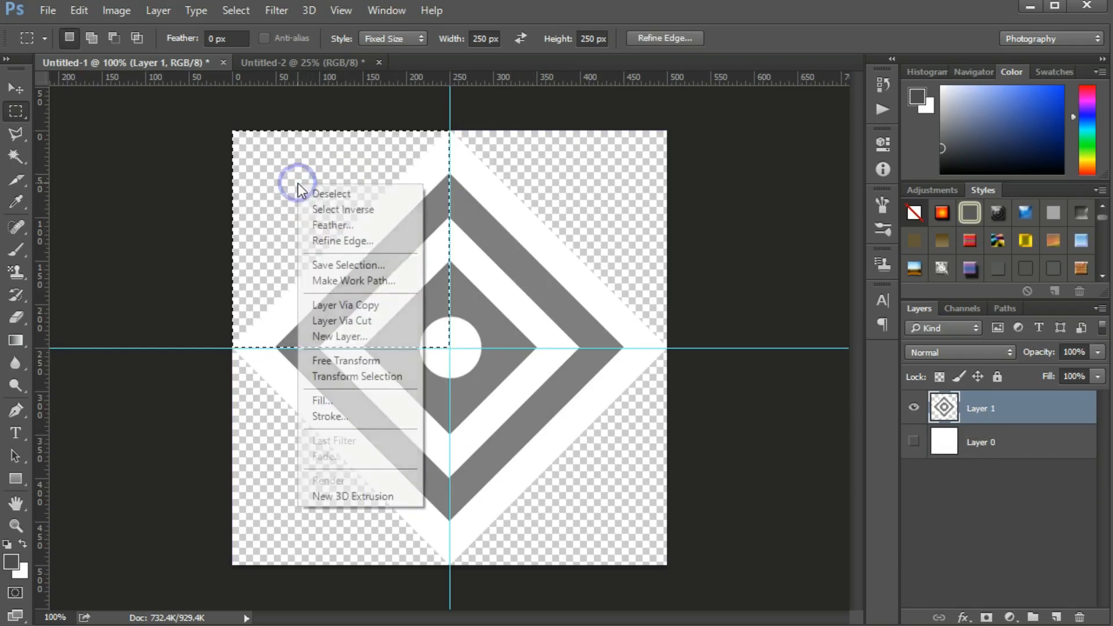
{"action": "left_click", "coordinate": [343, 304]}
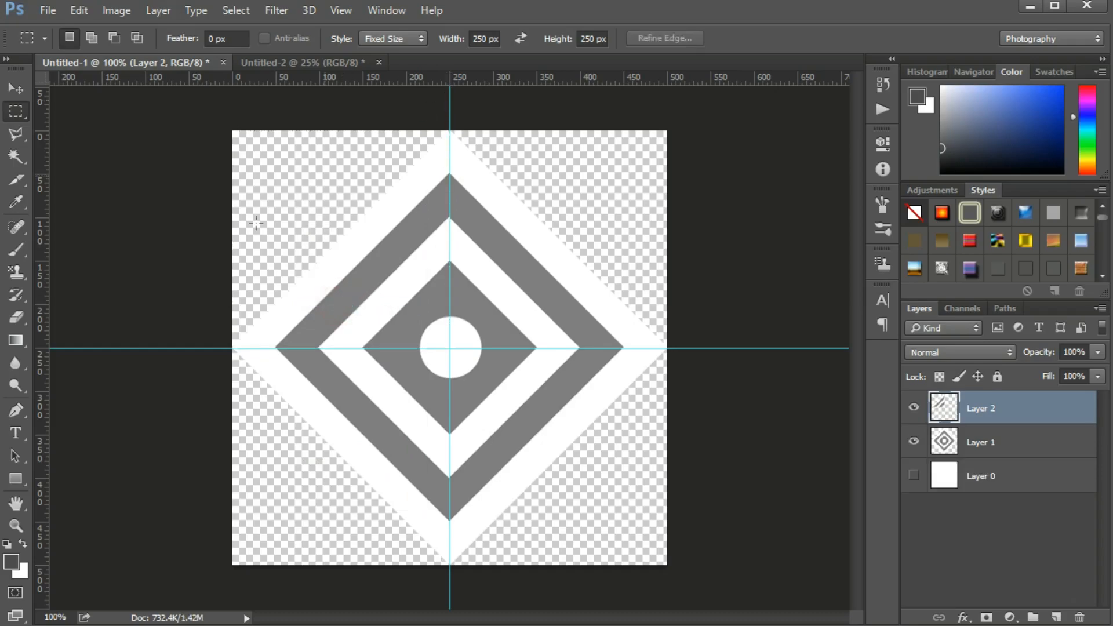
- Remove both guides and move the copied quarter of the diamond into the lower-right corner of the canvas
{"action": "left_click", "coordinate": [15, 88]}
{"action": "left_click_drag", "start_coordinate": [145, 348], "coordinate": [149, 69]}
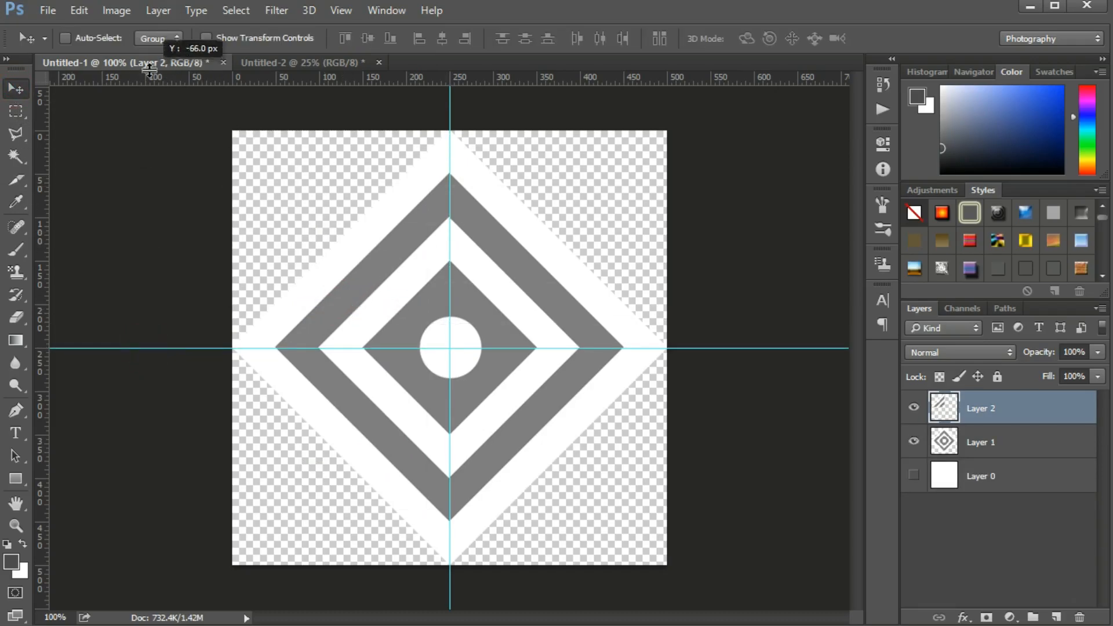
{"action": "left_click_drag", "start_coordinate": [453, 109], "coordinate": [39, 155]}
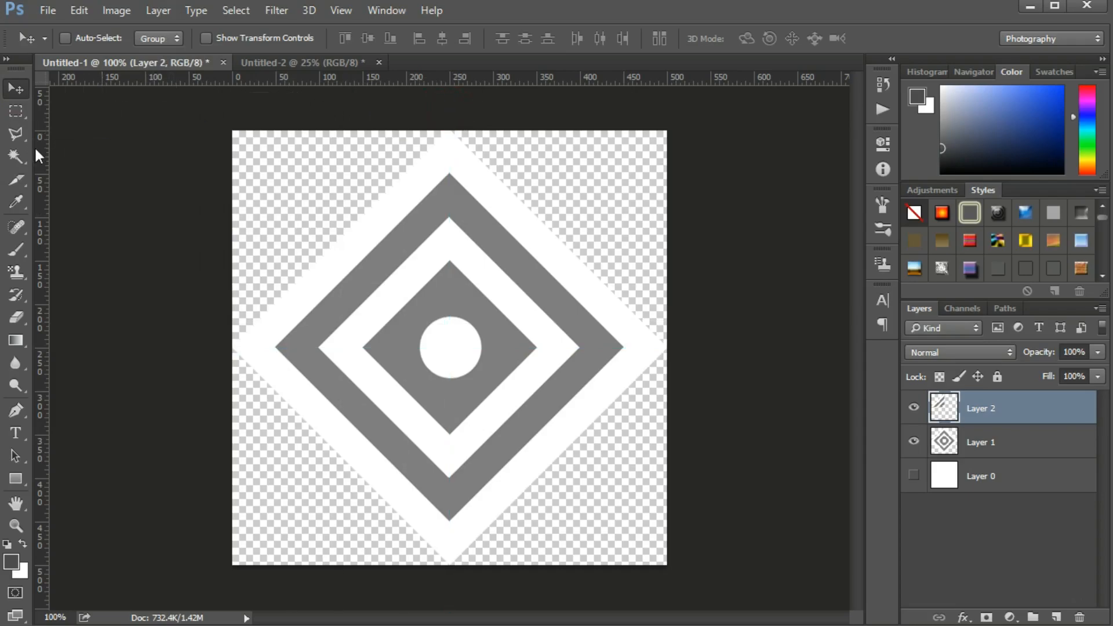
{"action": "left_click", "coordinate": [915, 410]}
{"action": "left_click_drag", "start_coordinate": [399, 292], "coordinate": [615, 510]}
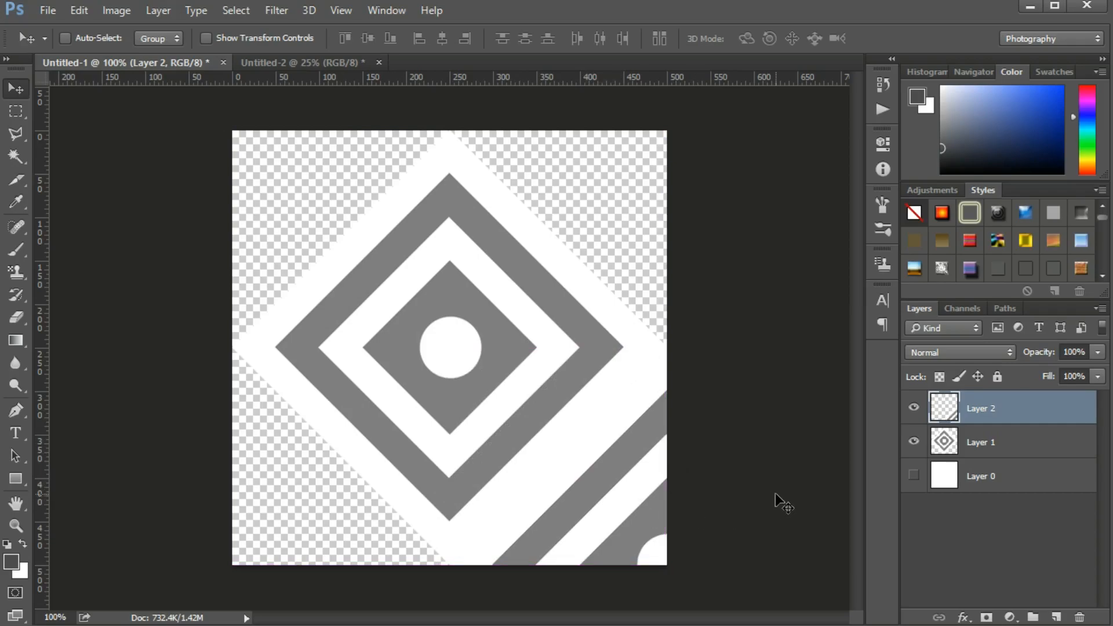
- Duplicate Layer 2 under its default name and move the copy to the upper-left area of the canvas
{"action": "right_click", "coordinate": [976, 409]}
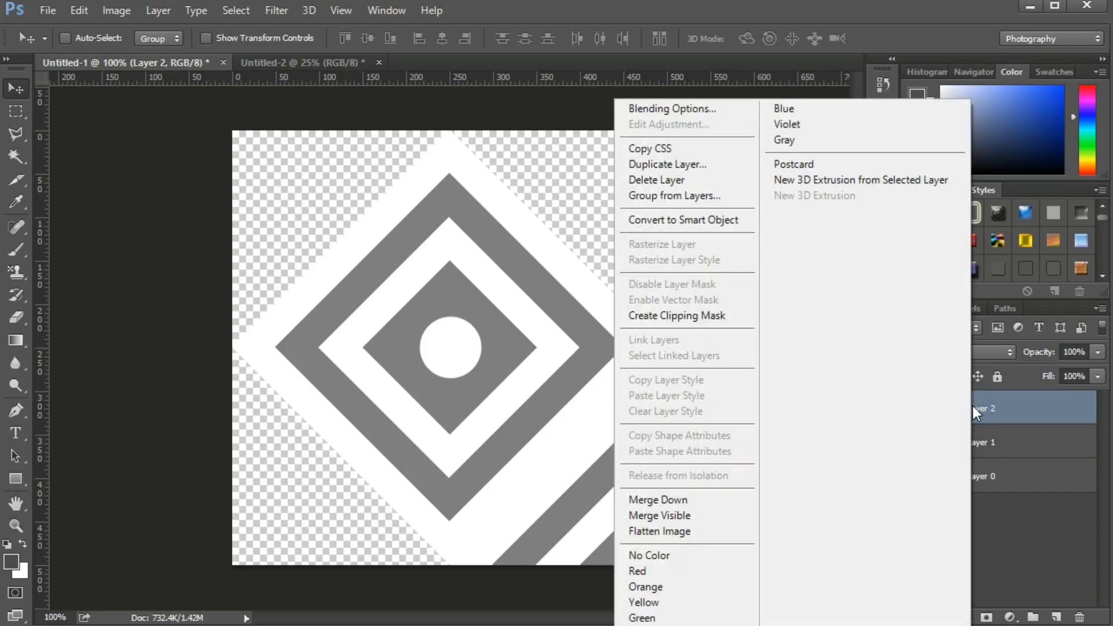
{"action": "left_click", "coordinate": [648, 170]}
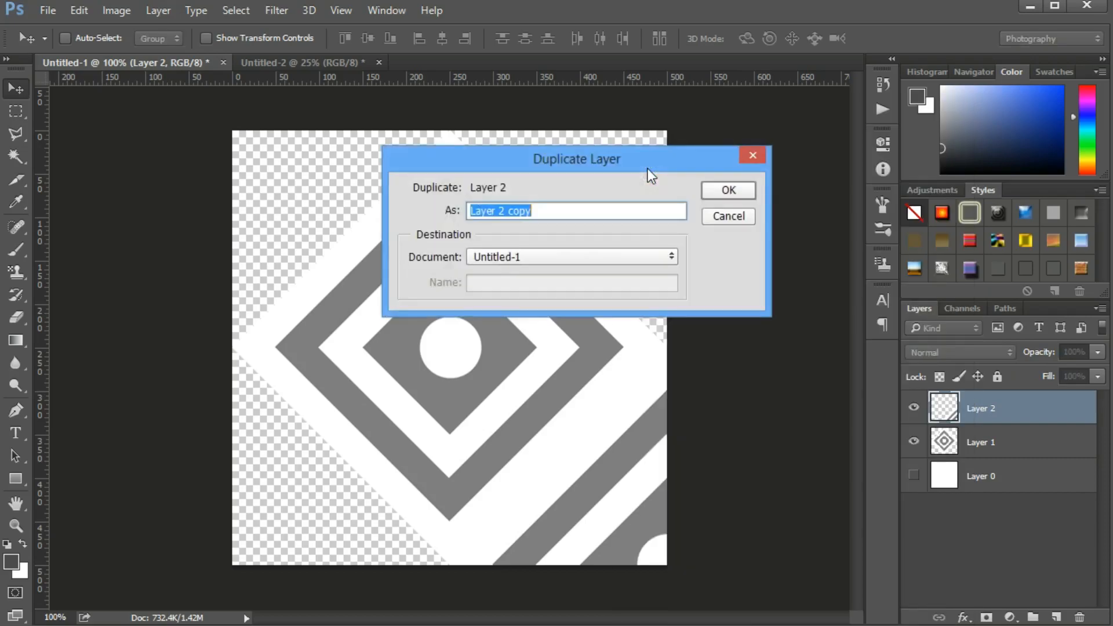
{"action": "left_click", "coordinate": [730, 194]}
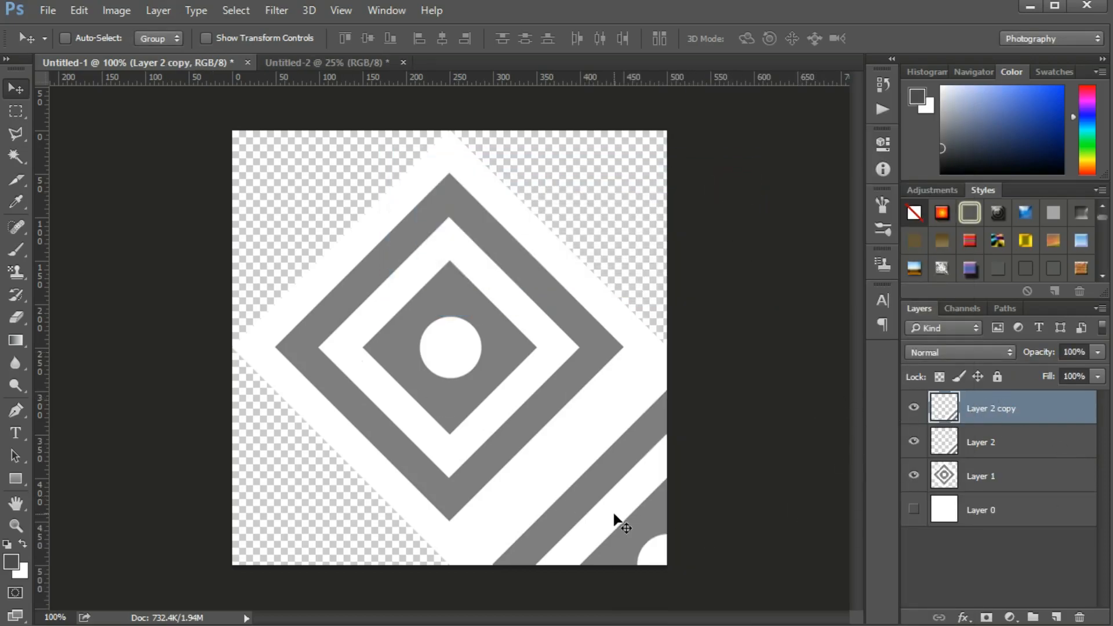
{"action": "left_click_drag", "start_coordinate": [613, 515], "coordinate": [342, 237]}
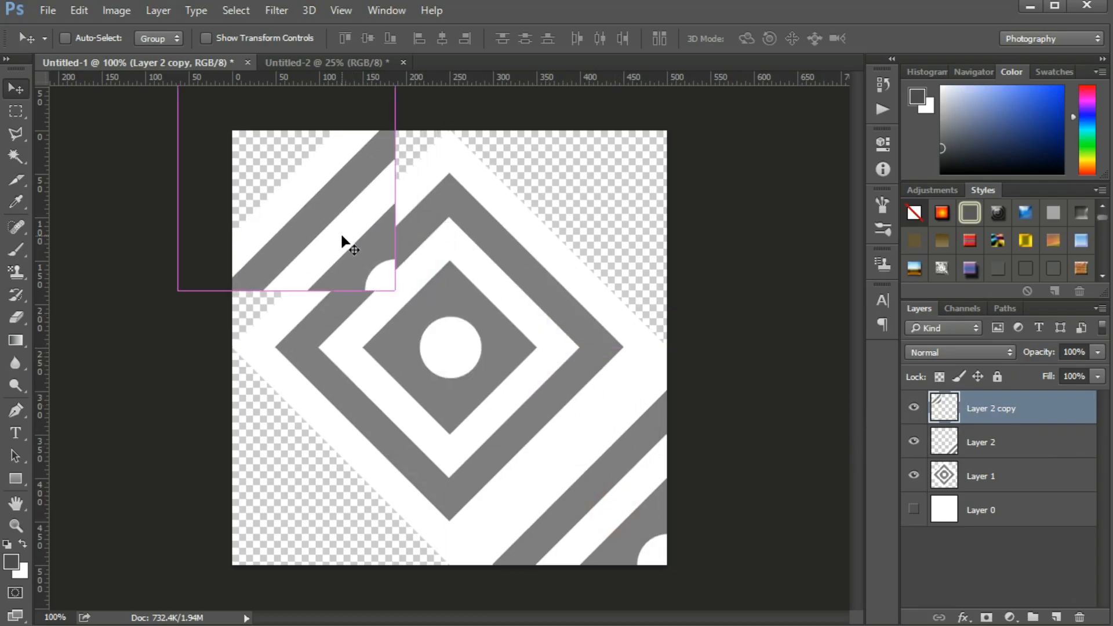
- Rotate the Layer 2 copy by 180° and fit it into the upper-left corner of the canvas
{"action": "key", "text": "ctrl+t"}
{"action": "right_click", "coordinate": [341, 237]}
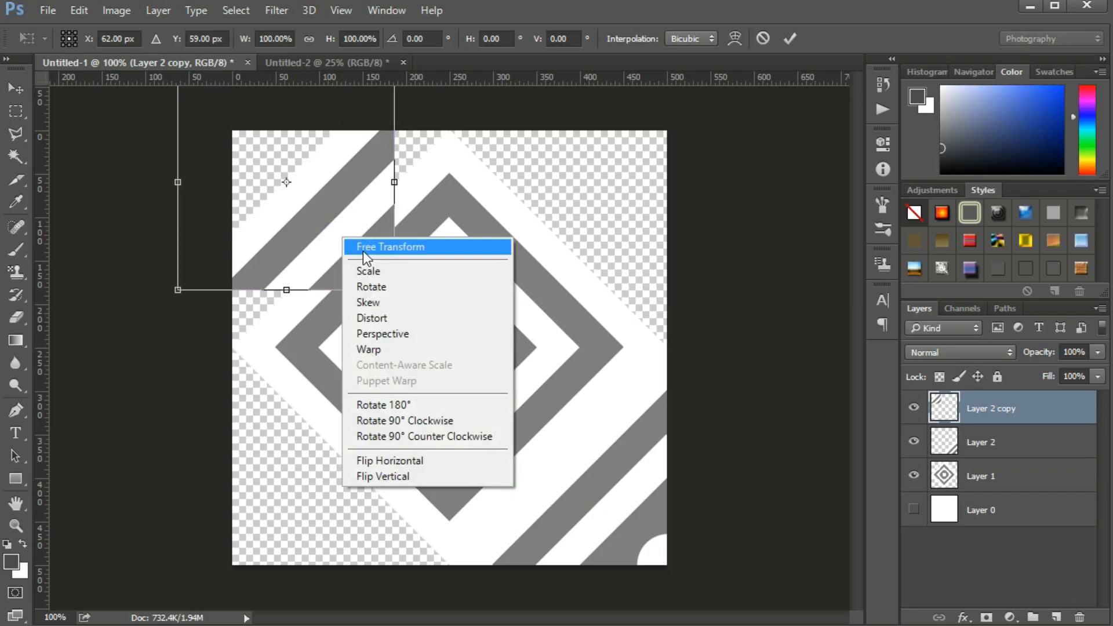
{"action": "left_click", "coordinate": [377, 405]}
{"action": "left_click_drag", "start_coordinate": [285, 154], "coordinate": [341, 210]}
{"action": "key", "text": "Return"}
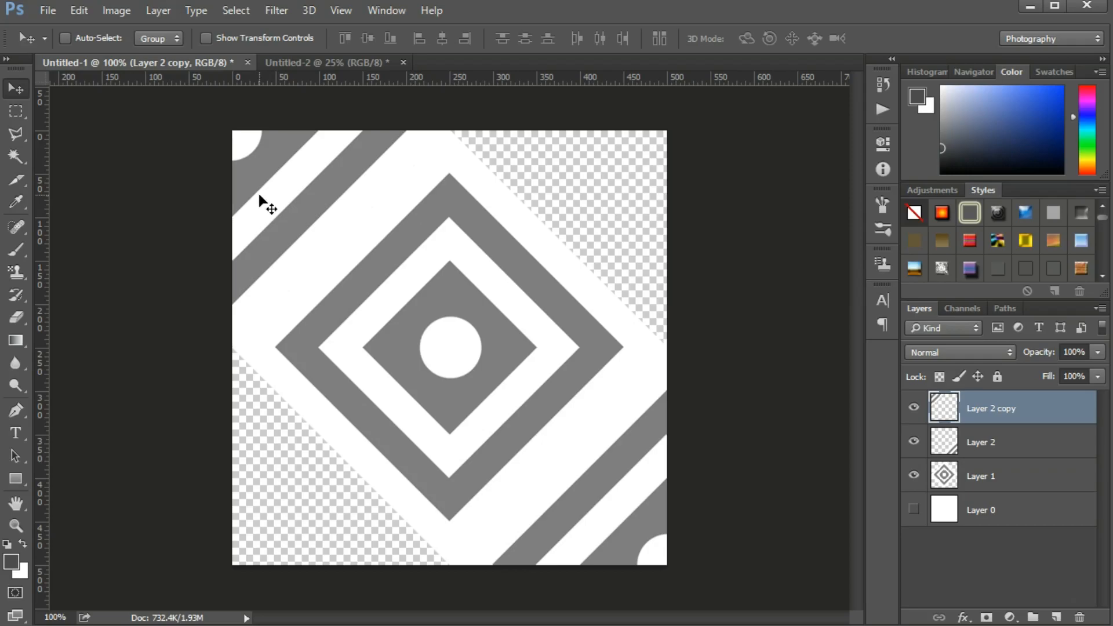
{"action": "key", "text": "ctrl+plus"}
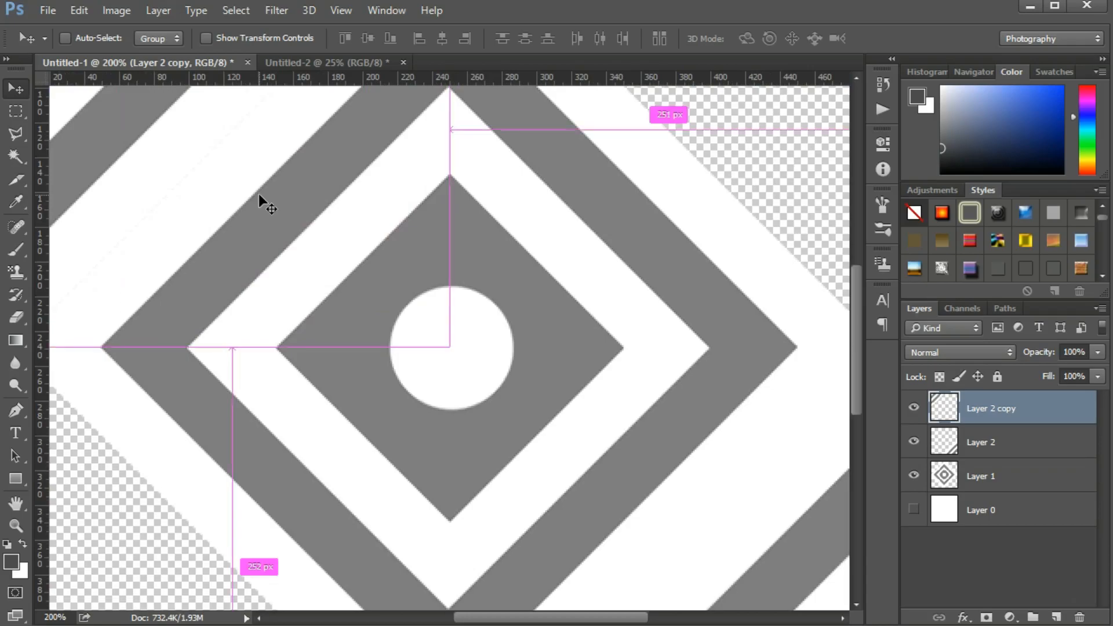
{"action": "key", "text": "ctrl+minus"}
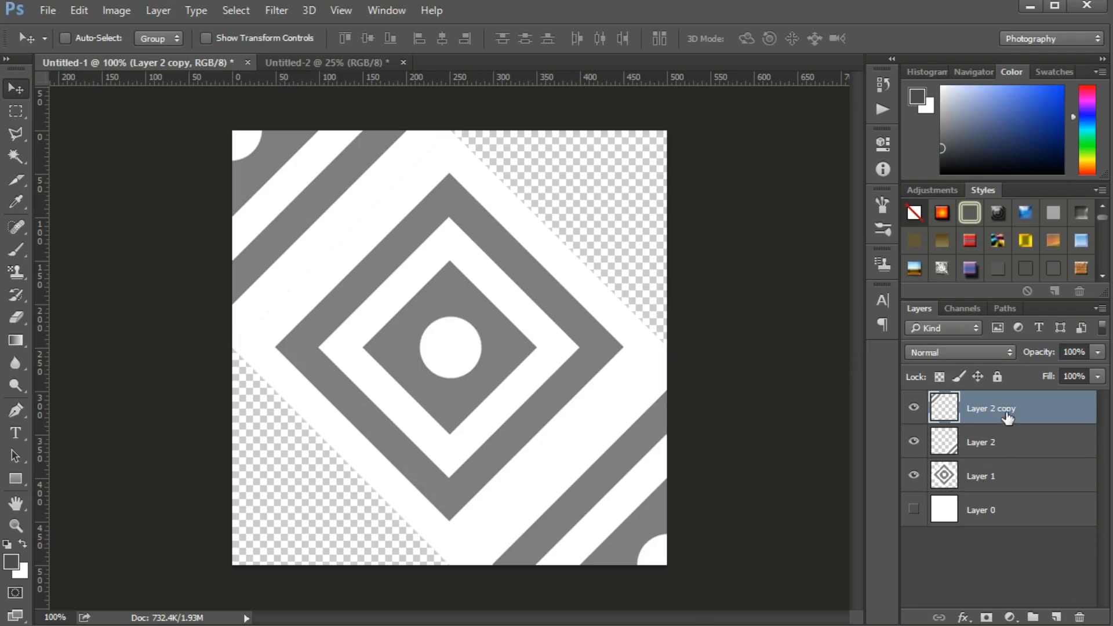
- Duplicate the two corner layers, Layer 2 and Layer 2 copy, together within Untitled-1
{"action": "left_click", "coordinate": [1003, 448]}
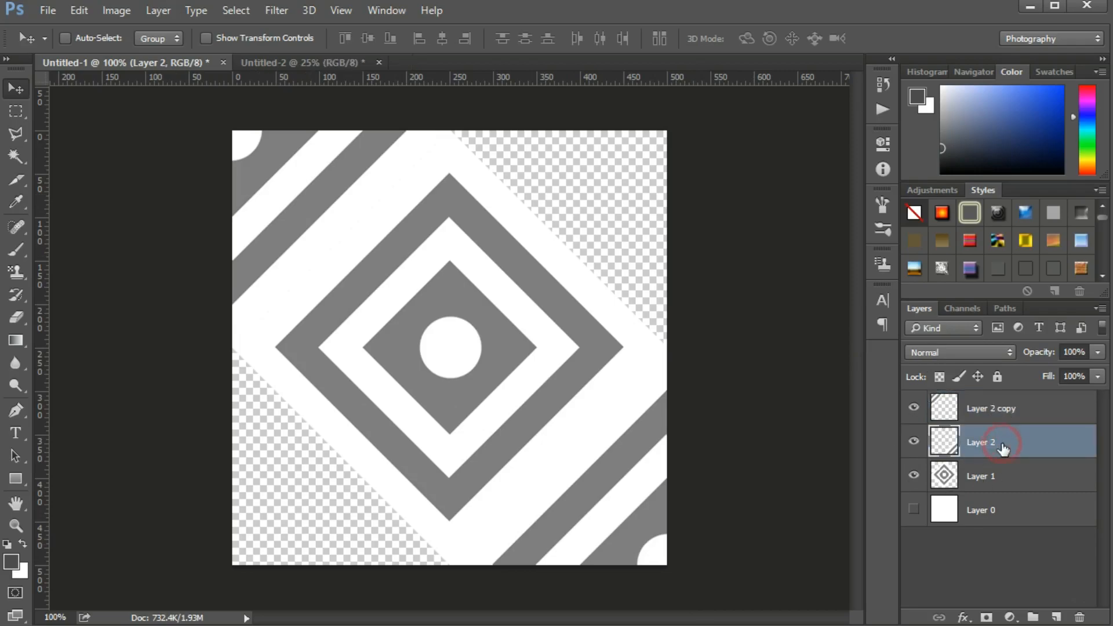
{"action": "left_click", "coordinate": [1001, 410], "text": "shift"}
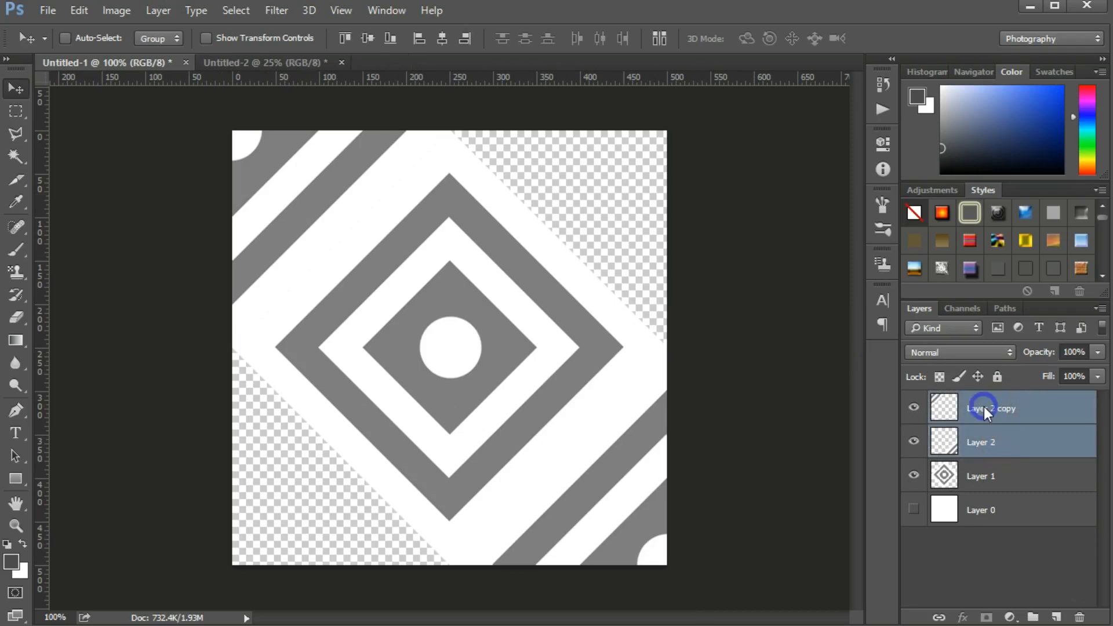
{"action": "right_click", "coordinate": [983, 408]}
{"action": "left_click", "coordinate": [662, 164]}
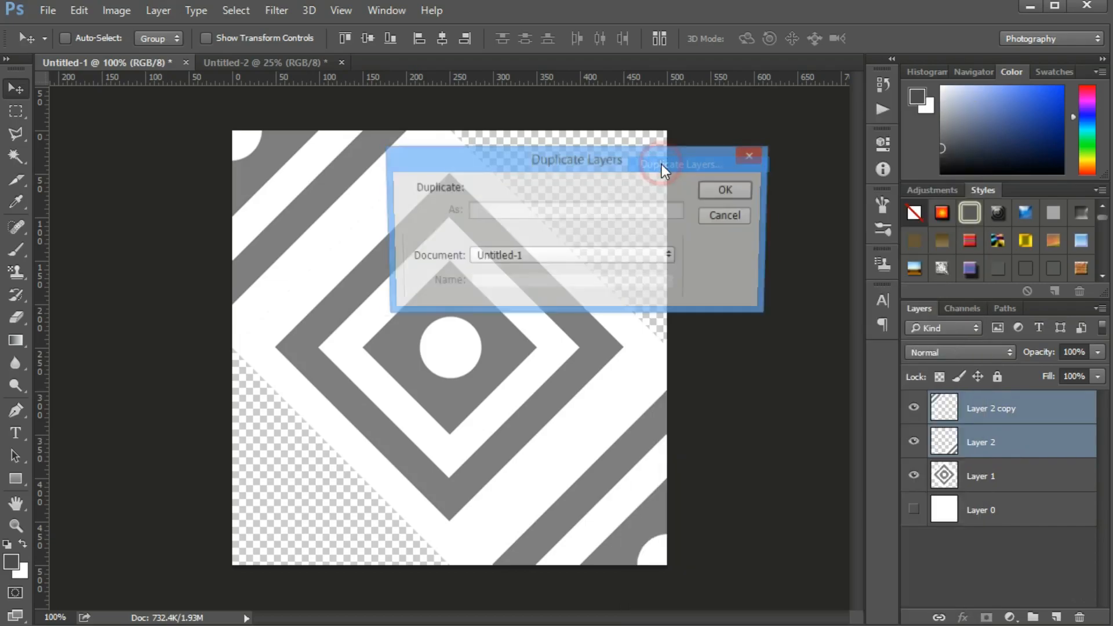
{"action": "left_click", "coordinate": [735, 191]}
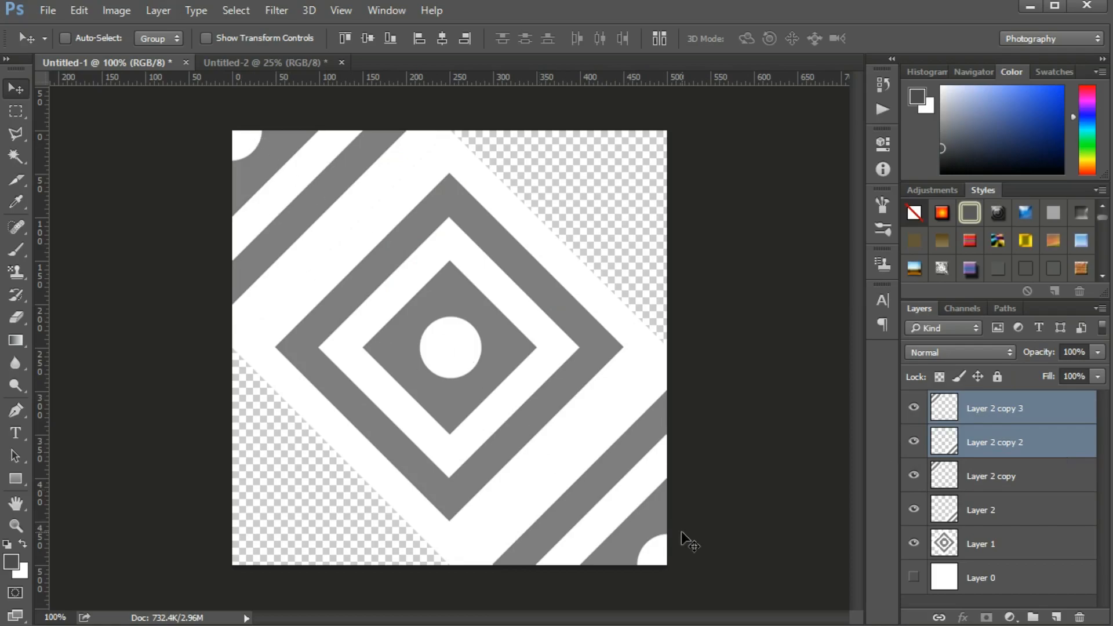
- Rotate the two duplicated corner layers together to −90° with Free Transform so they fill the two empty corners
{"action": "key", "text": "ctrl+t"}
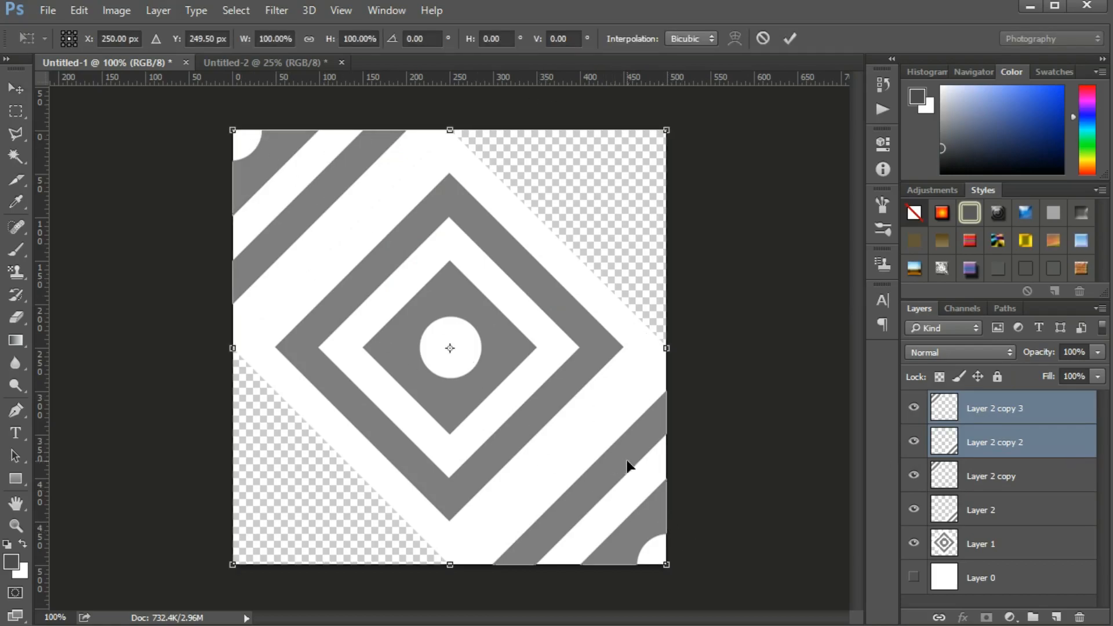
{"action": "right_click", "coordinate": [331, 205]}
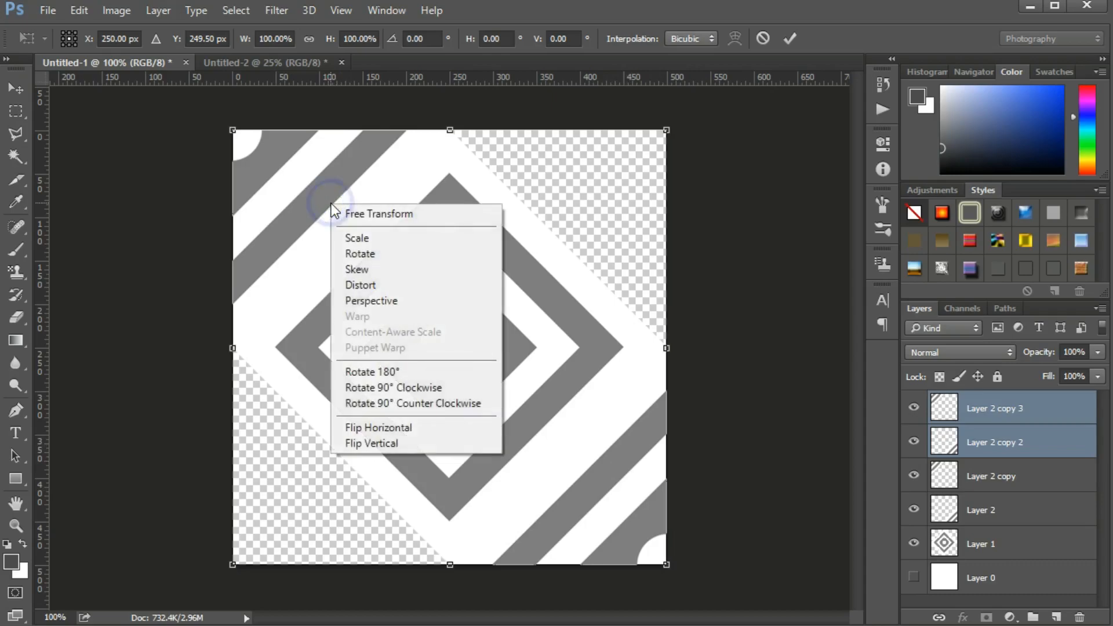
{"action": "left_click", "coordinate": [364, 373]}
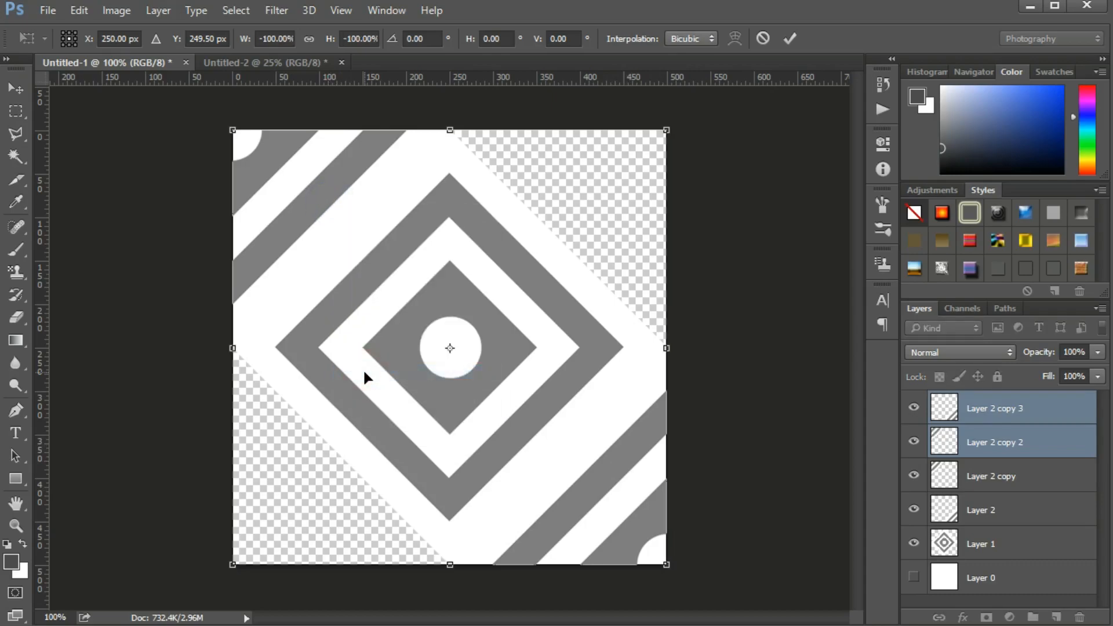
{"action": "right_click", "coordinate": [304, 182]}
{"action": "left_click", "coordinate": [351, 381]}
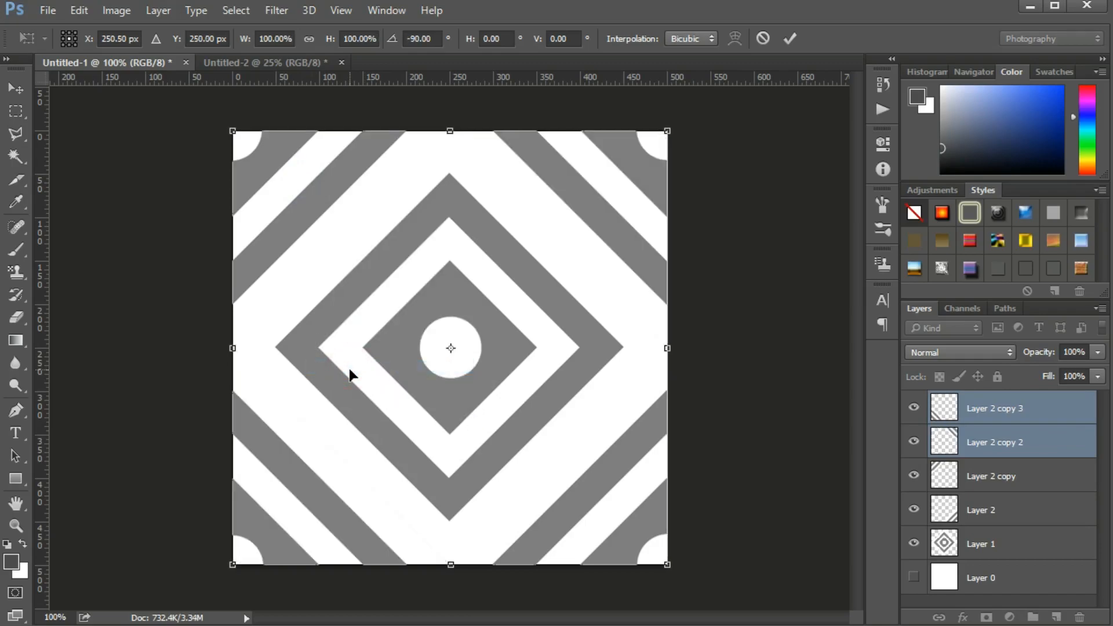
{"action": "key", "text": "Return"}
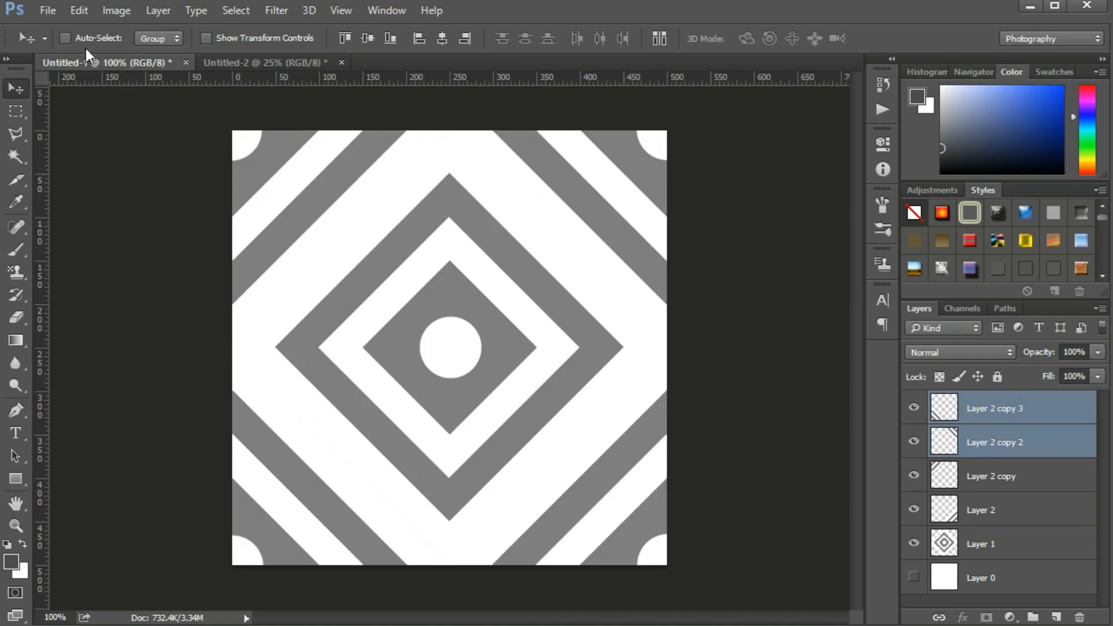
- Define the completed diamond design as a new pattern, keeping the suggested name
{"action": "left_click", "coordinate": [79, 9]}
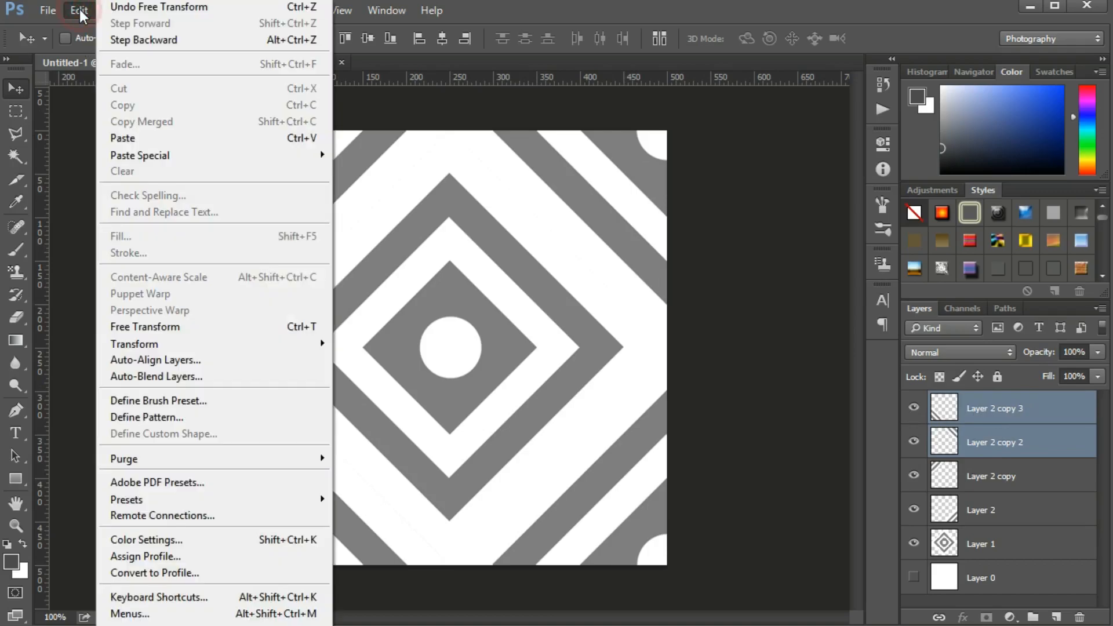
{"action": "left_click", "coordinate": [129, 423]}
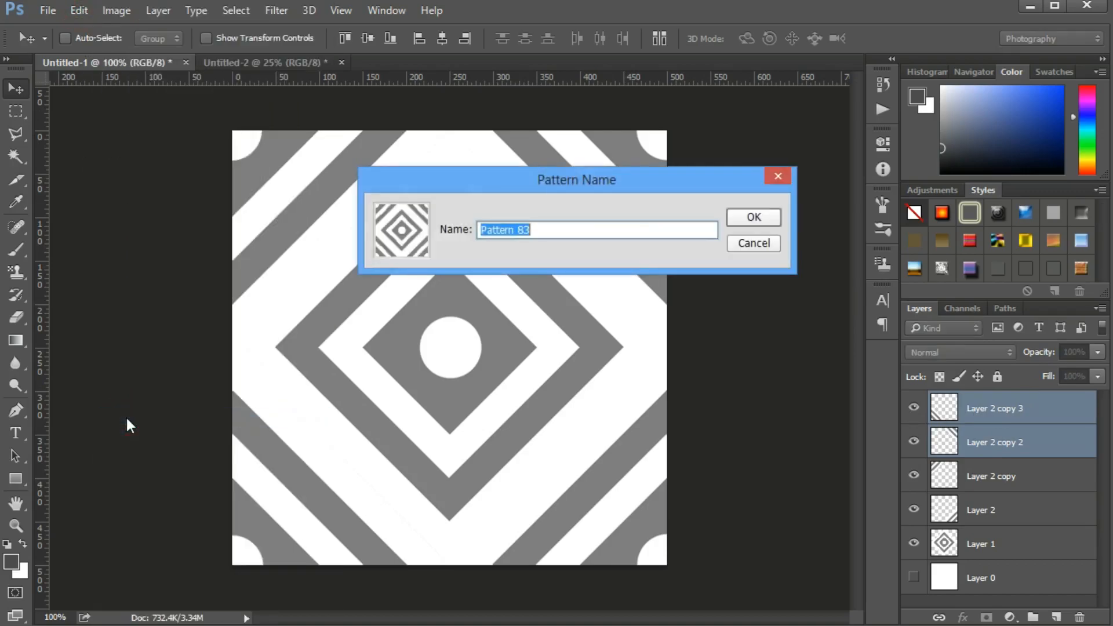
{"action": "left_click", "coordinate": [755, 218]}
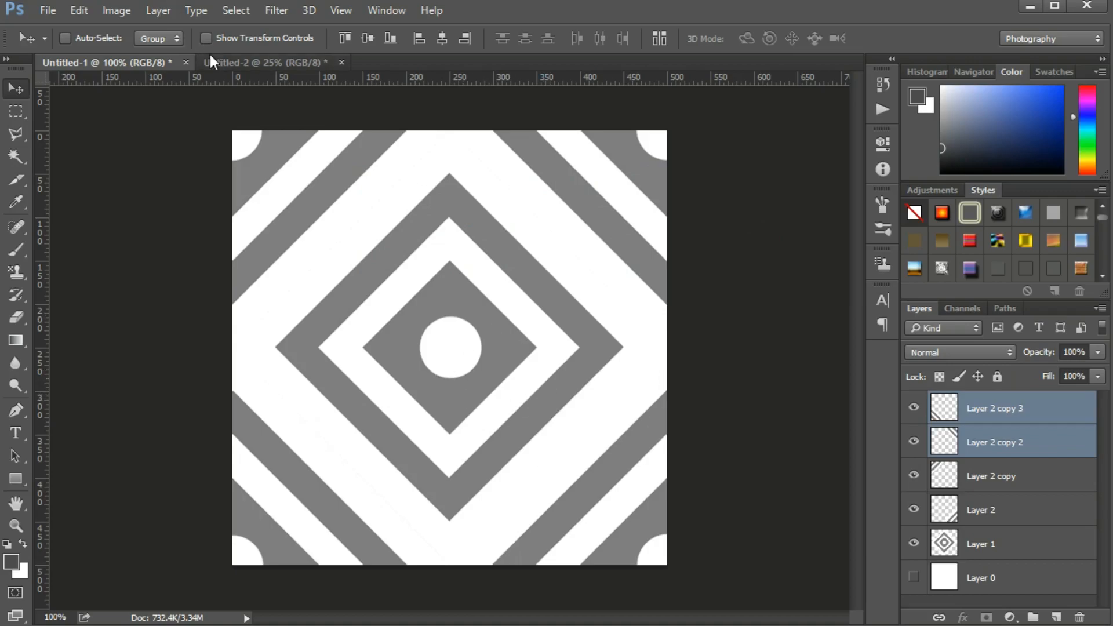
- In the Untitled-2 document, add a pattern fill layer above the Background using the diamond pattern at 195% scale
{"action": "left_click", "coordinate": [235, 61]}
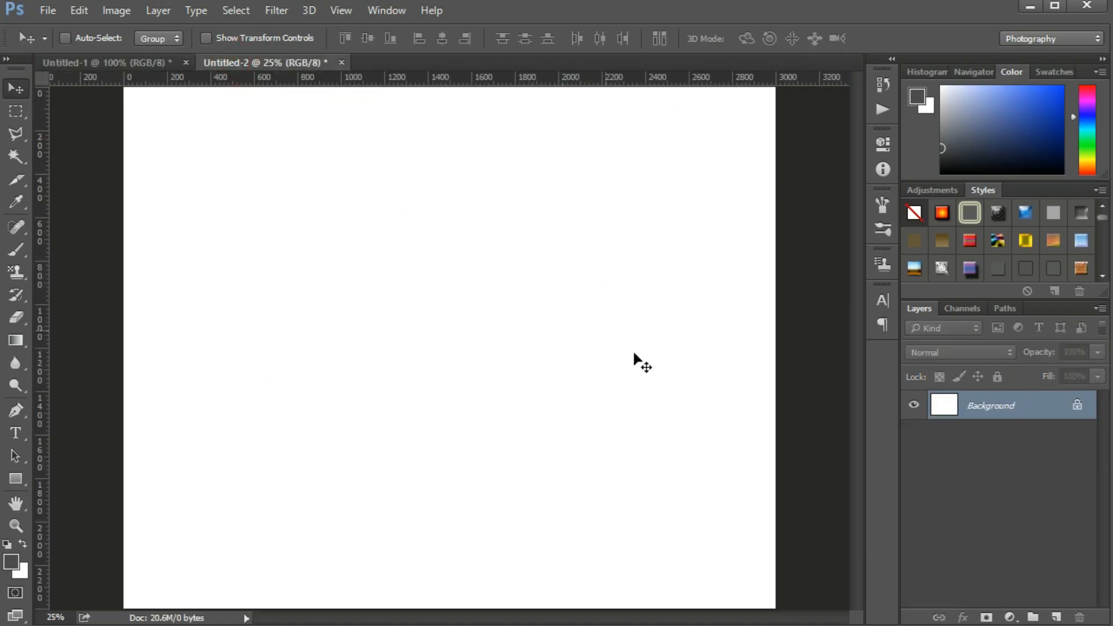
{"action": "left_click", "coordinate": [1010, 618]}
{"action": "left_click", "coordinate": [1033, 332]}
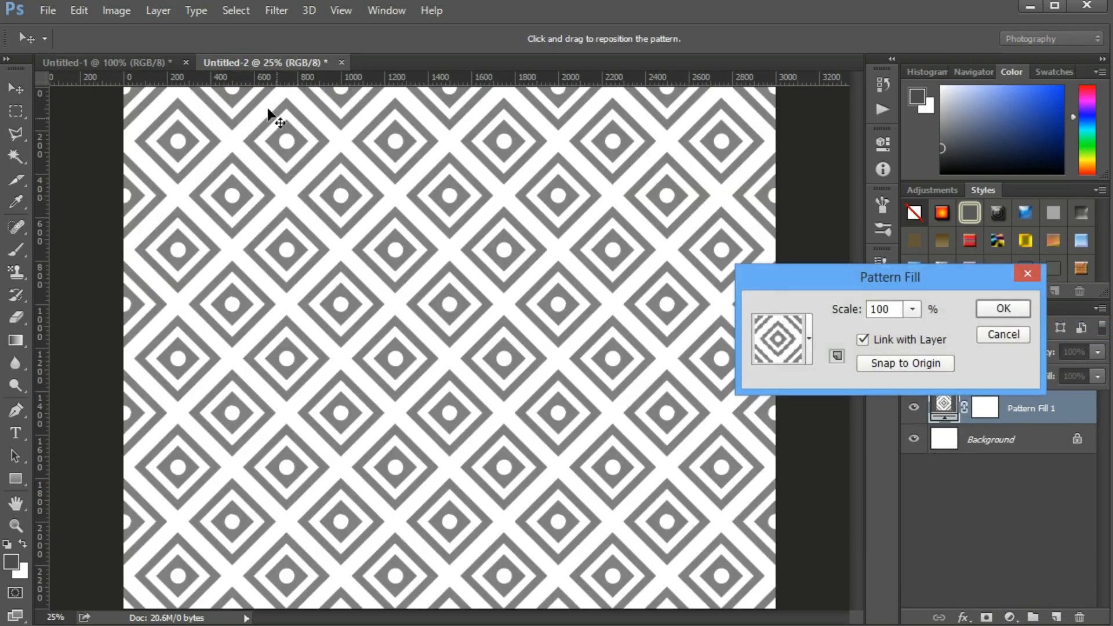
{"action": "mouse_move", "coordinate": [858, 307]}
{"action": "left_mouse_down"}
{"action": "mouse_move", "coordinate": [815, 313]}
{"action": "mouse_move", "coordinate": [912, 312]}
{"action": "mouse_move", "coordinate": [869, 310]}
{"action": "mouse_move", "coordinate": [890, 309]}
{"action": "mouse_move", "coordinate": [879, 309]}
{"action": "left_mouse_up"}
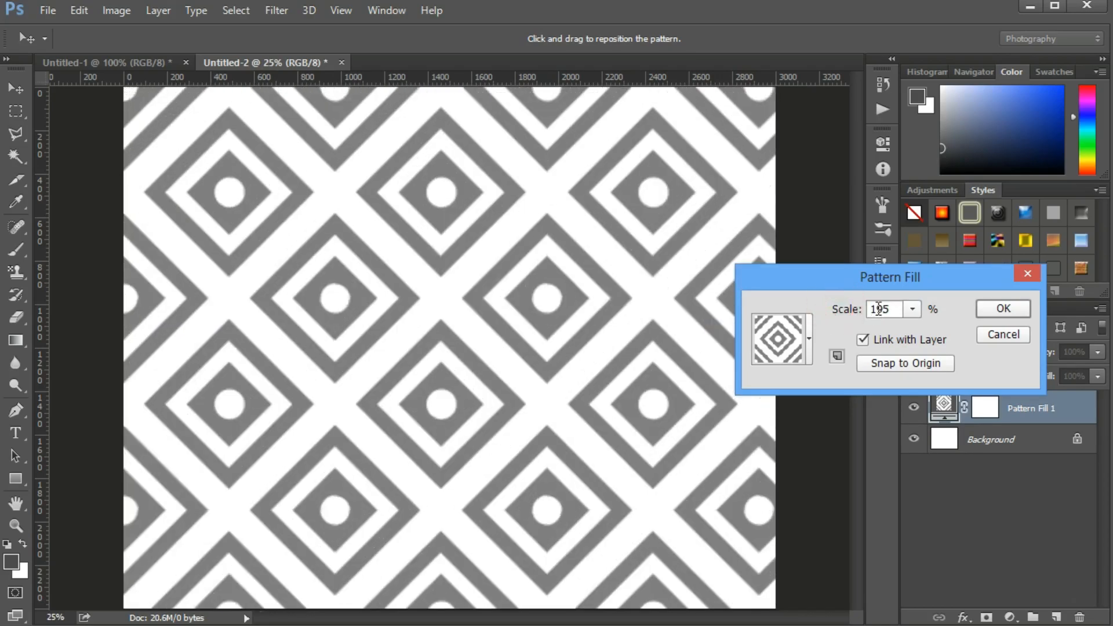
{"action": "left_click", "coordinate": [1004, 308]}
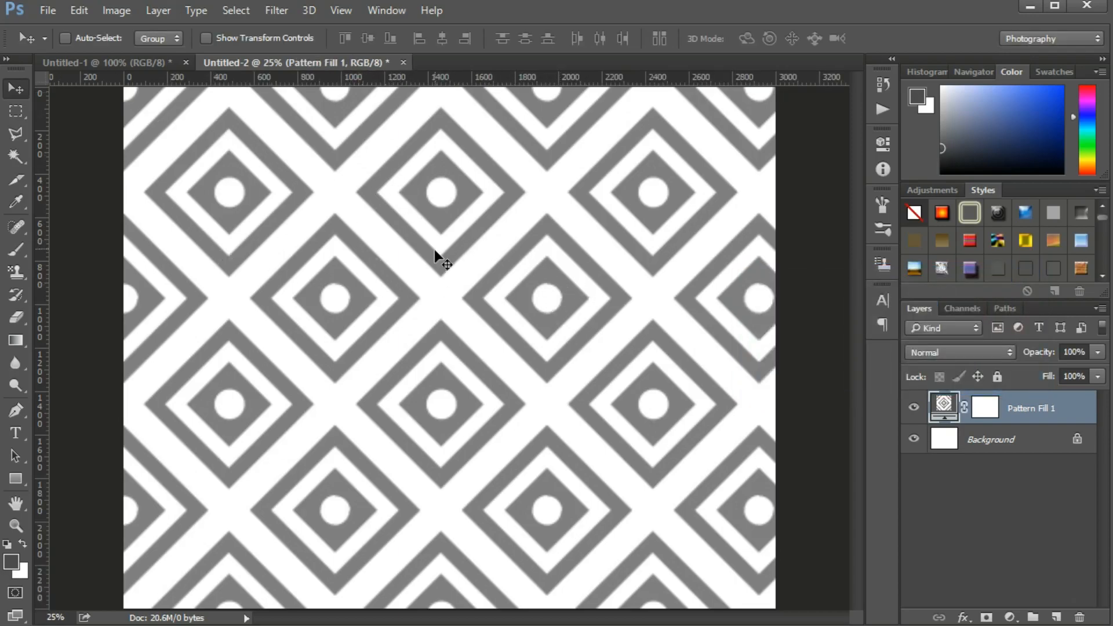